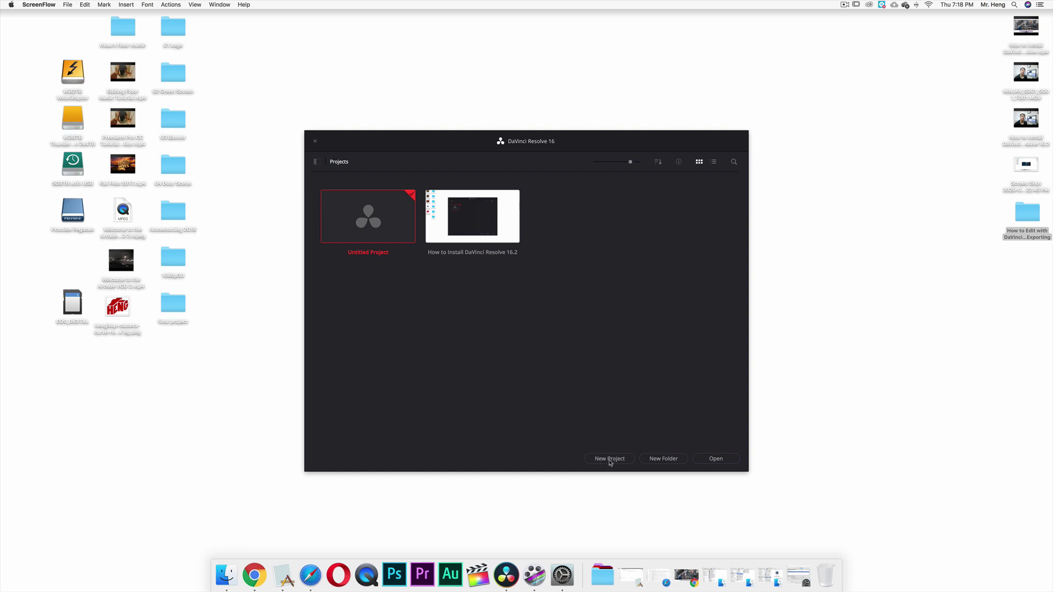
Step: Create a new project named "Algebraic Concept"
left_click(610, 459)
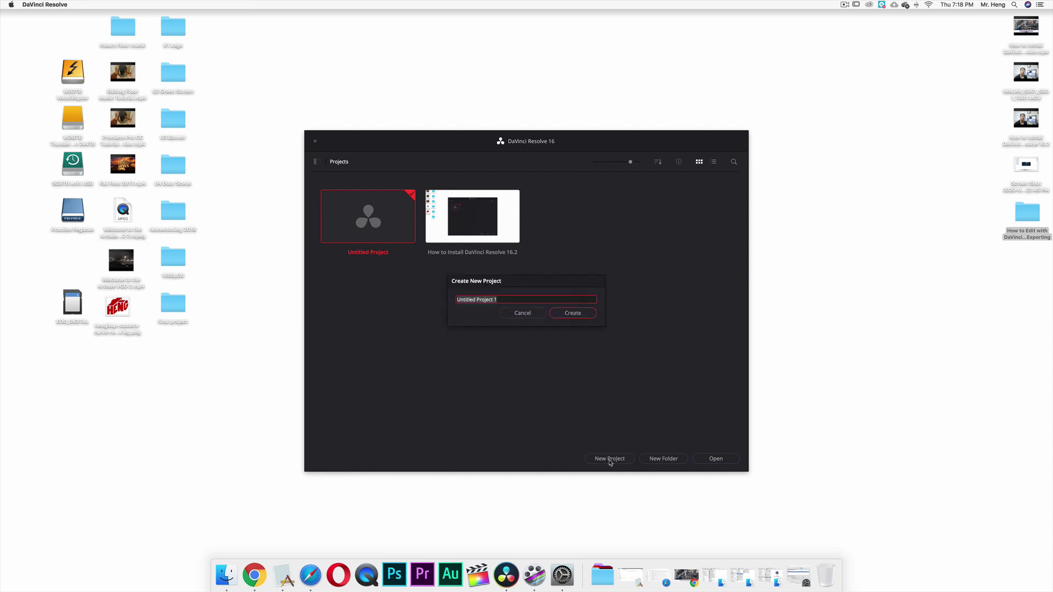
type("Abgebraic Expression")
key("BackSpace")
key("BackSpace")
key("BackSpace")
key("BackSpace")
key("BackSpace")
key("BackSpace")
type("Concept")
left_click(571, 315)
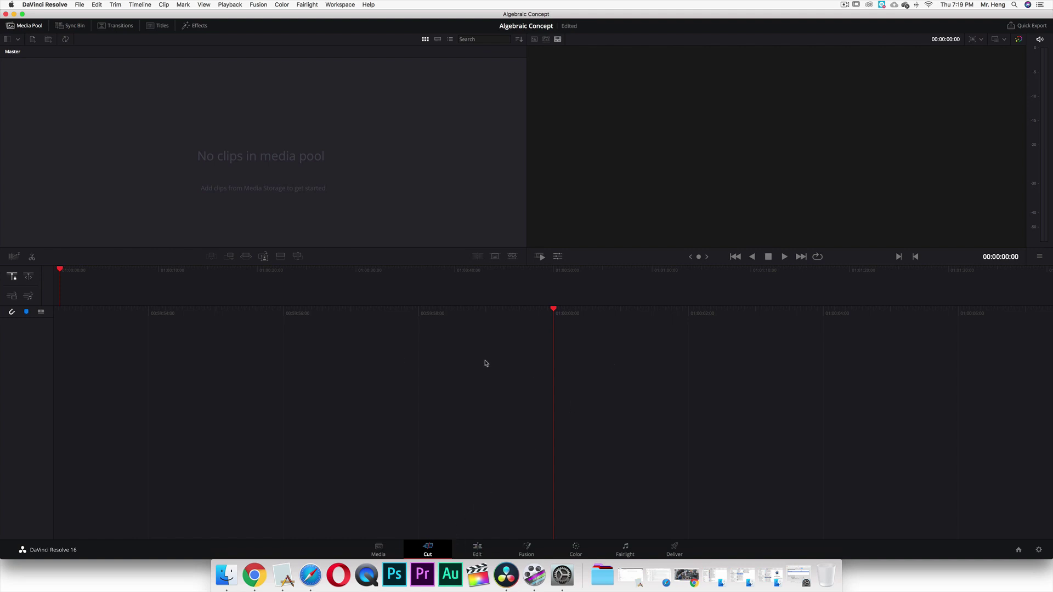
Step: Look through the Media, Edit, Fusion, Color, Fairlight and Deliver workspaces of the new project
left_click(379, 548)
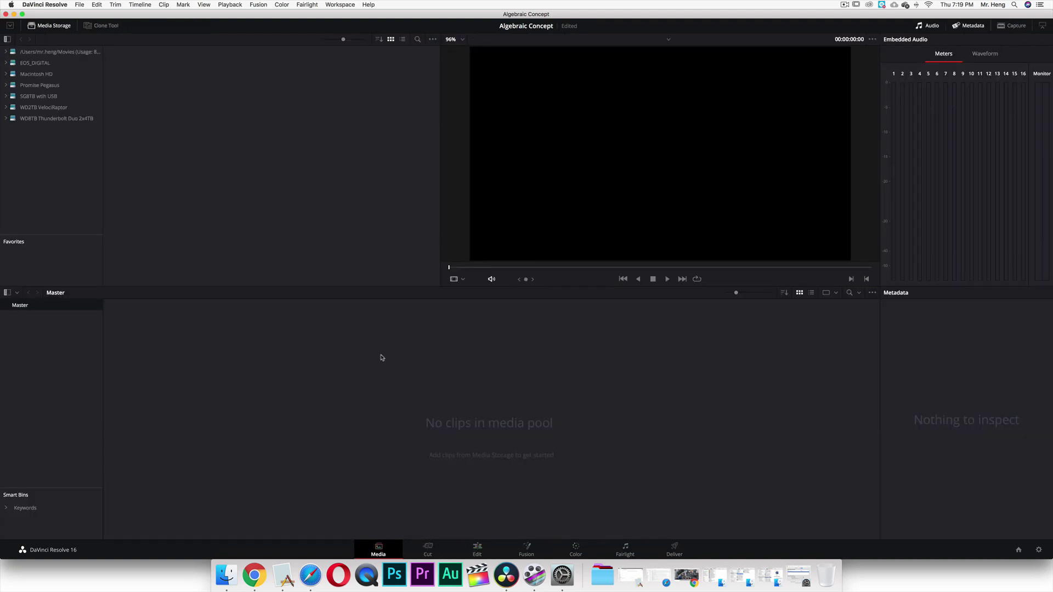
left_click(478, 548)
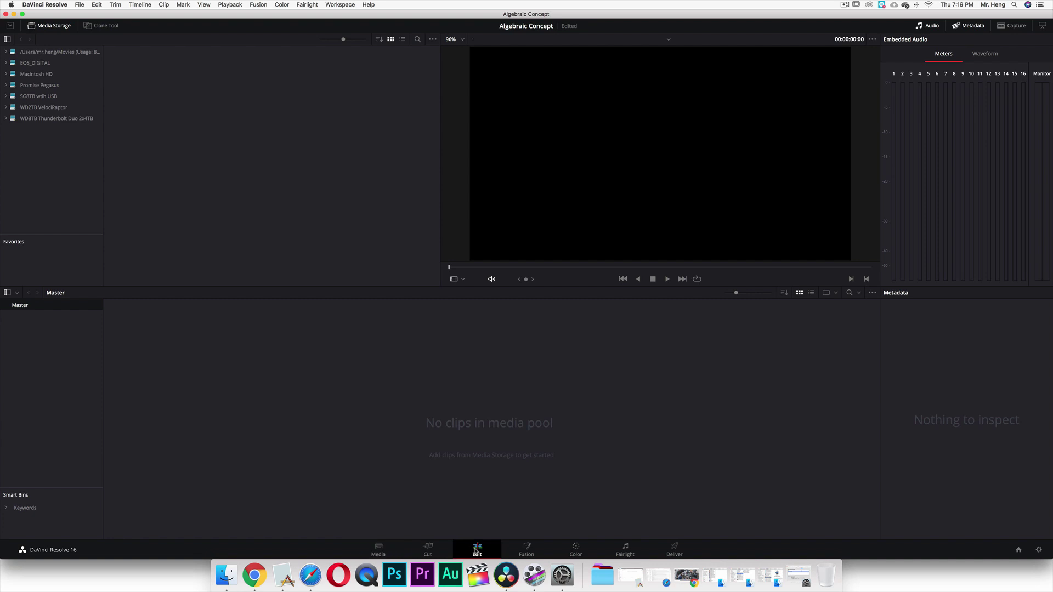
left_click(525, 548)
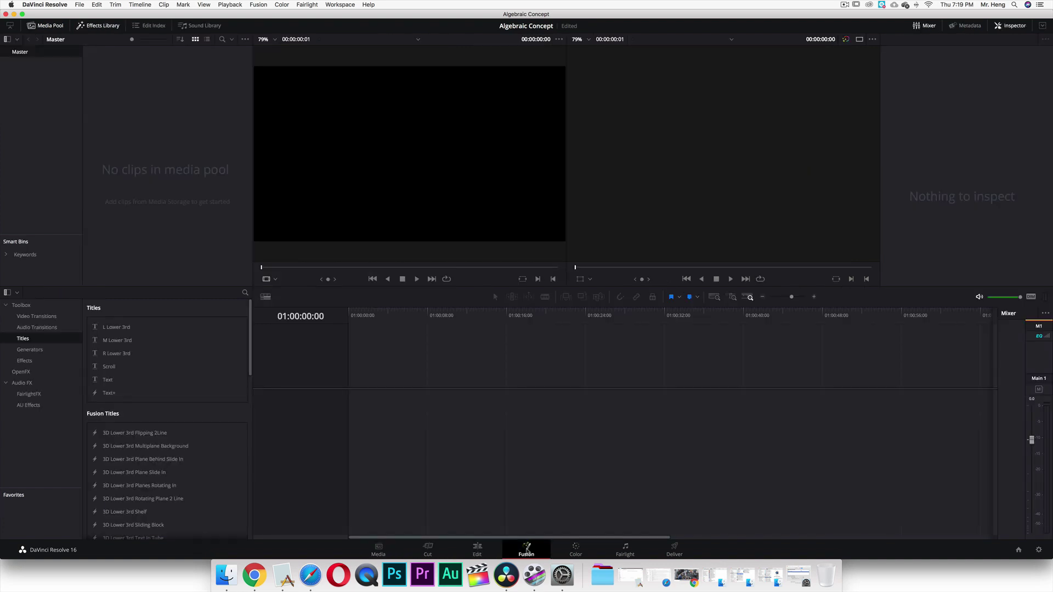
left_click(577, 549)
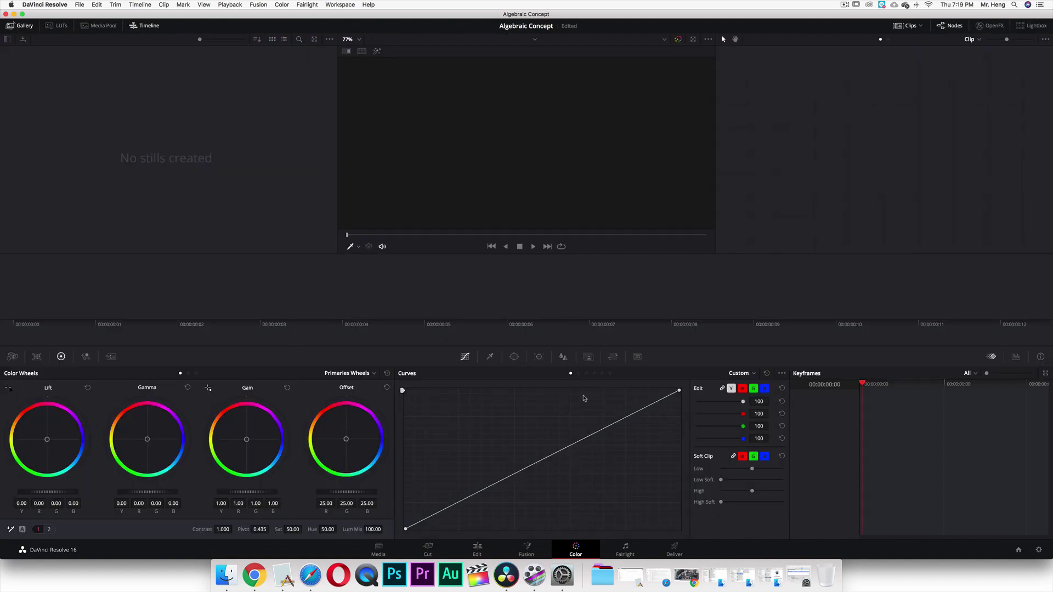
left_click(624, 550)
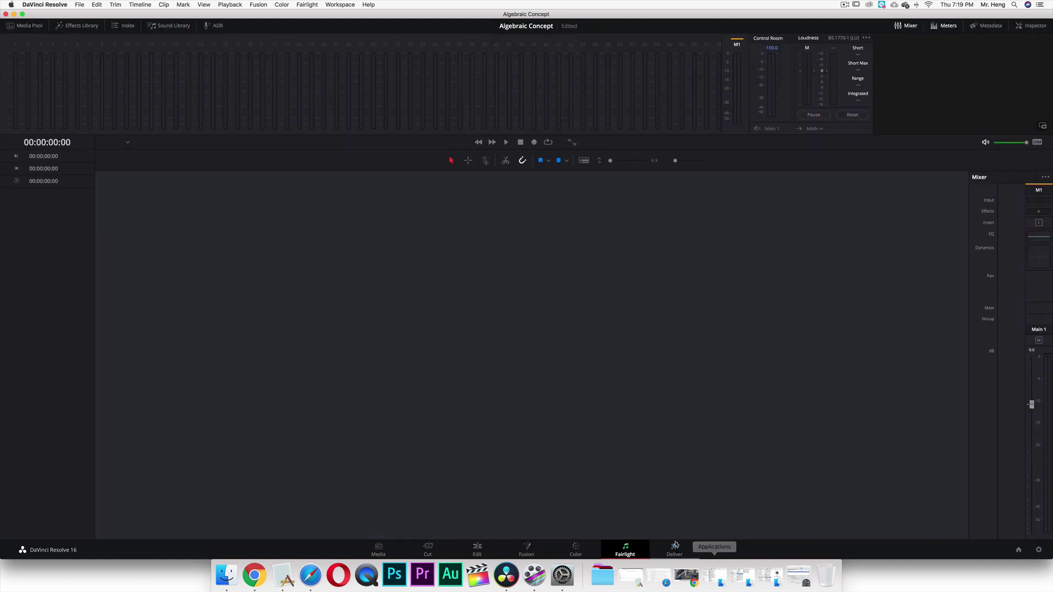
left_click(675, 549)
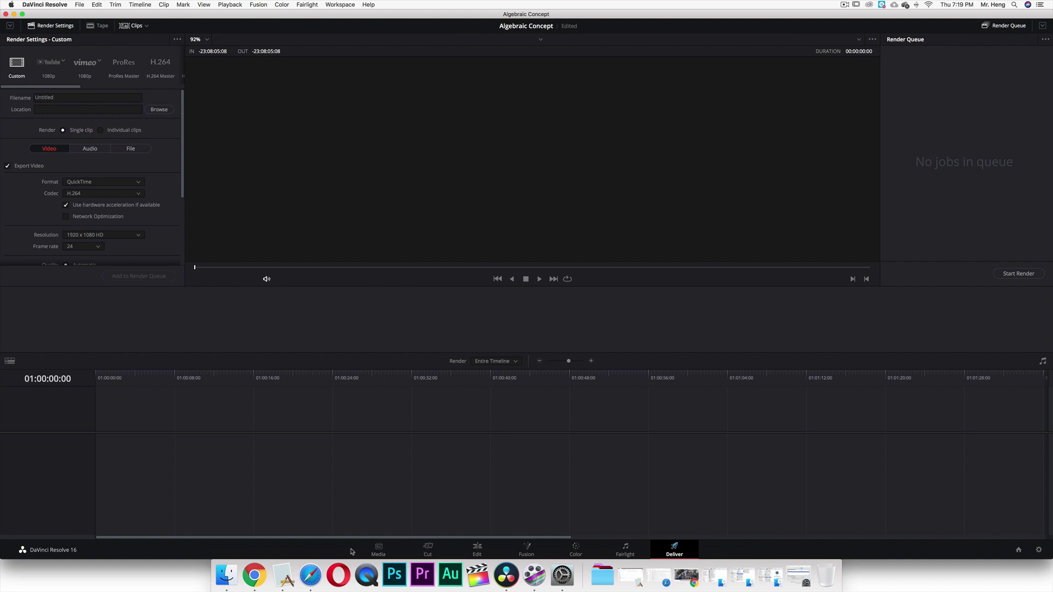
Step: Start a media file import from the Media page and browse to the iPhone X folder inside the "How to Edit...and Exporting" folder on the Desktop
left_click(376, 550)
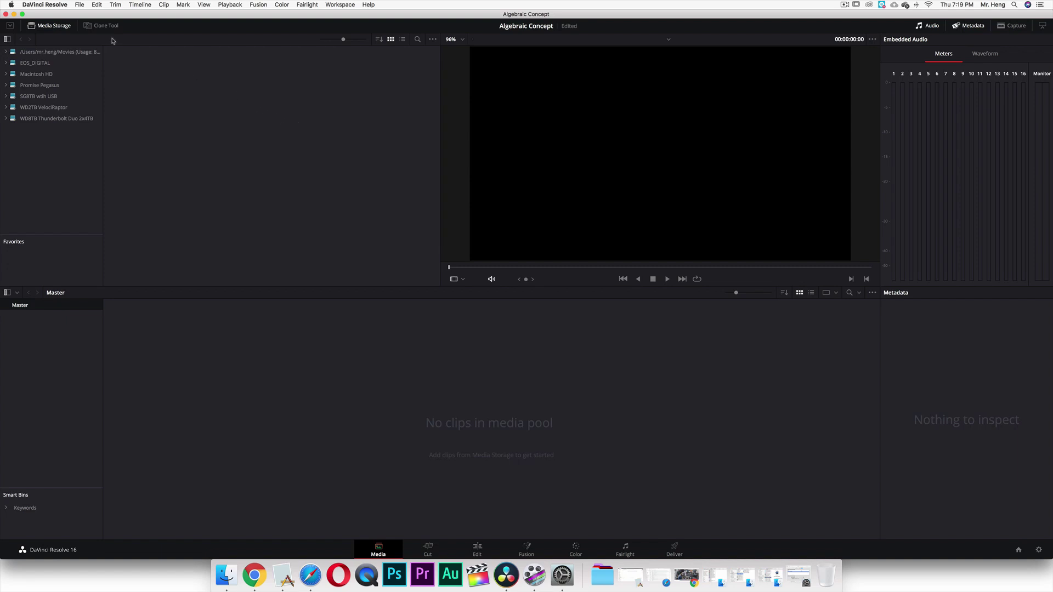
left_click(77, 4)
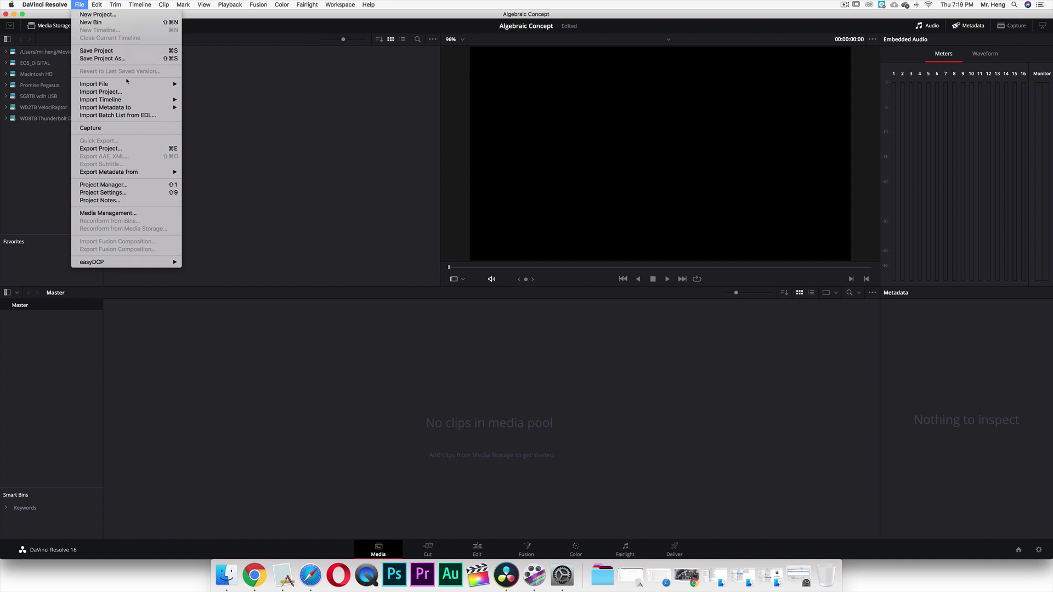
mouse_move(137, 85)
left_click(209, 84)
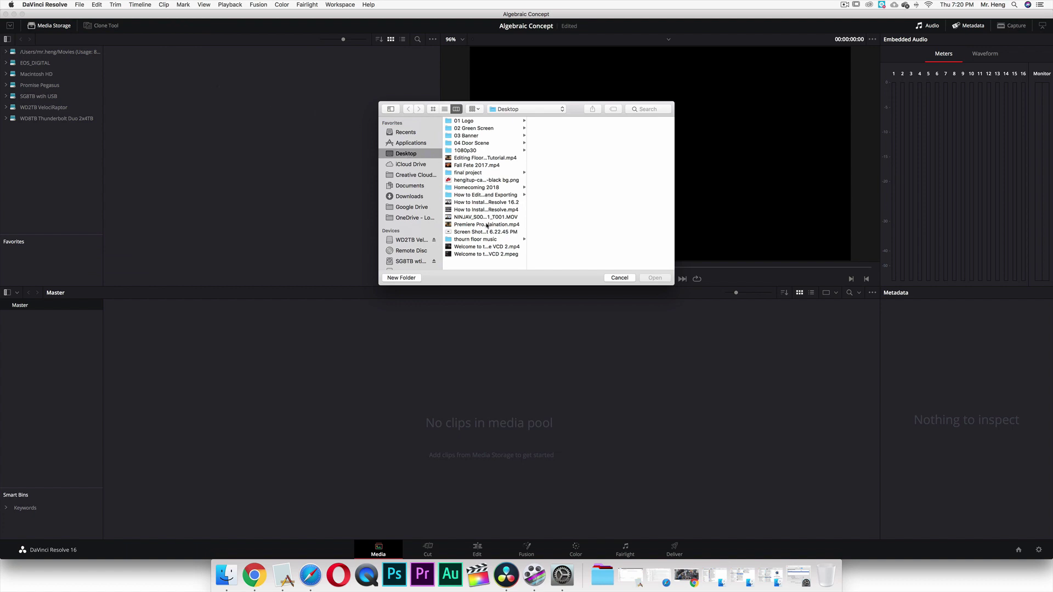
left_click(507, 195)
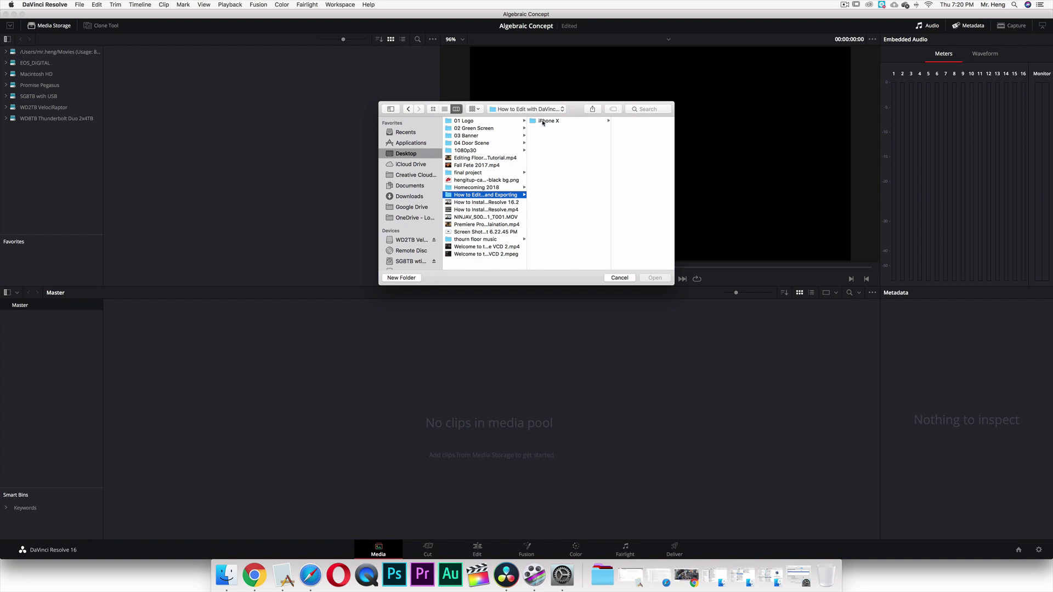
left_click(546, 121)
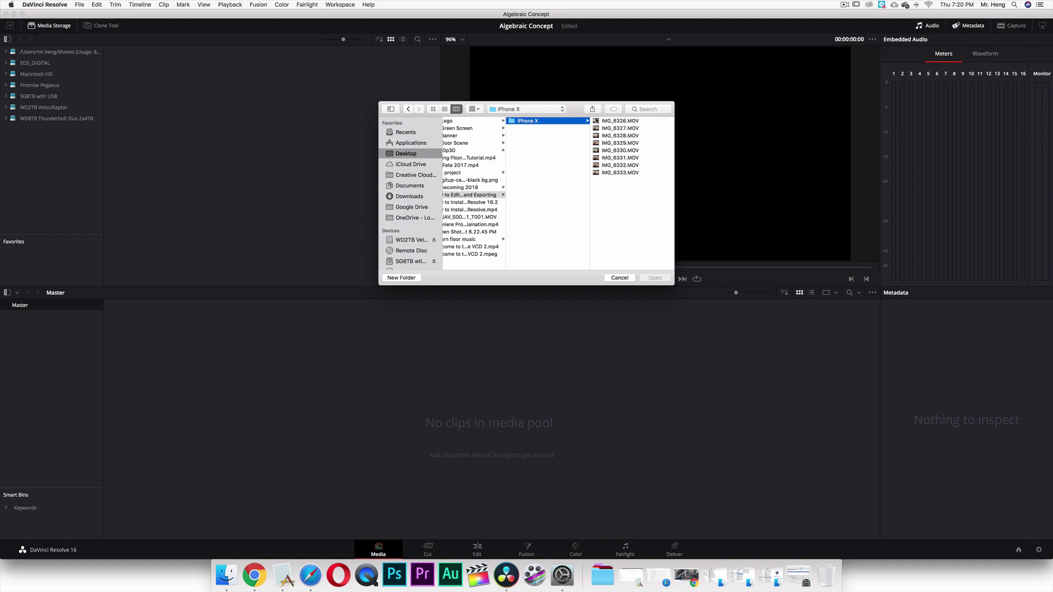
left_click(595, 122)
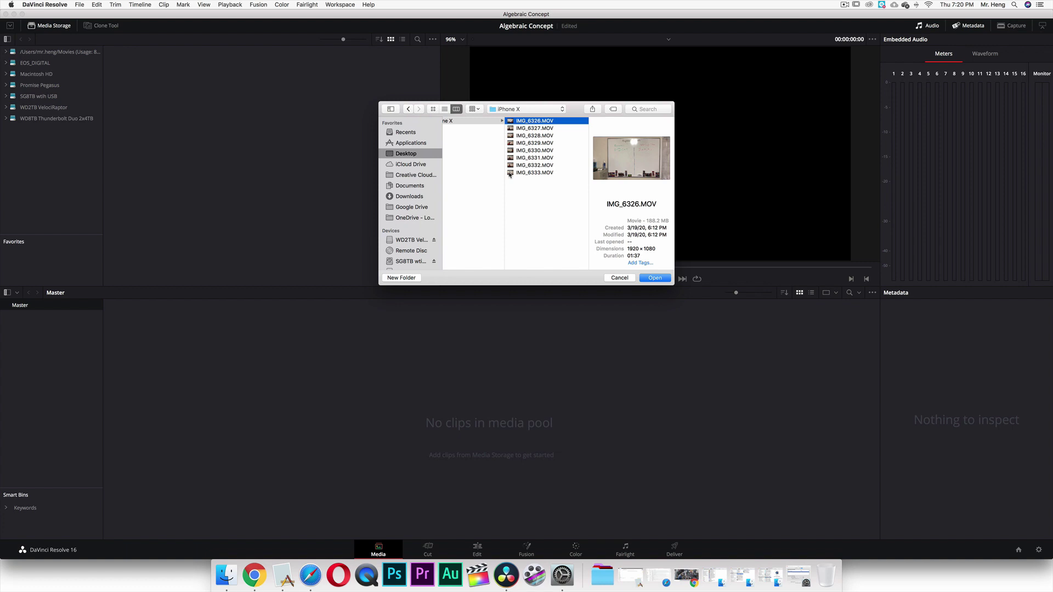
left_click(509, 174, "shift")
left_click(532, 196)
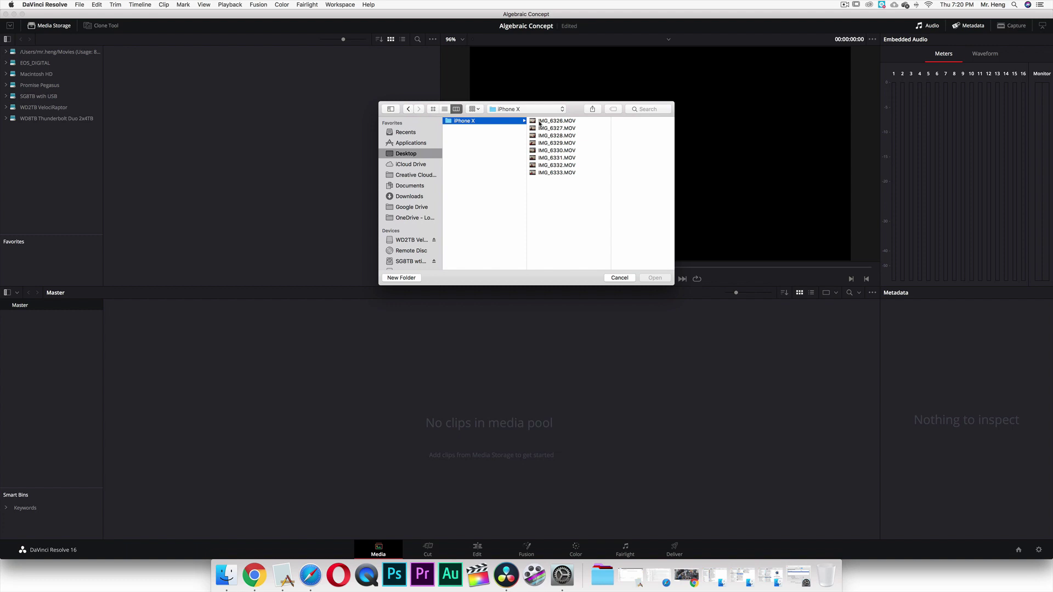
left_click(540, 122)
left_click(524, 142, "super")
left_click(523, 158, "super")
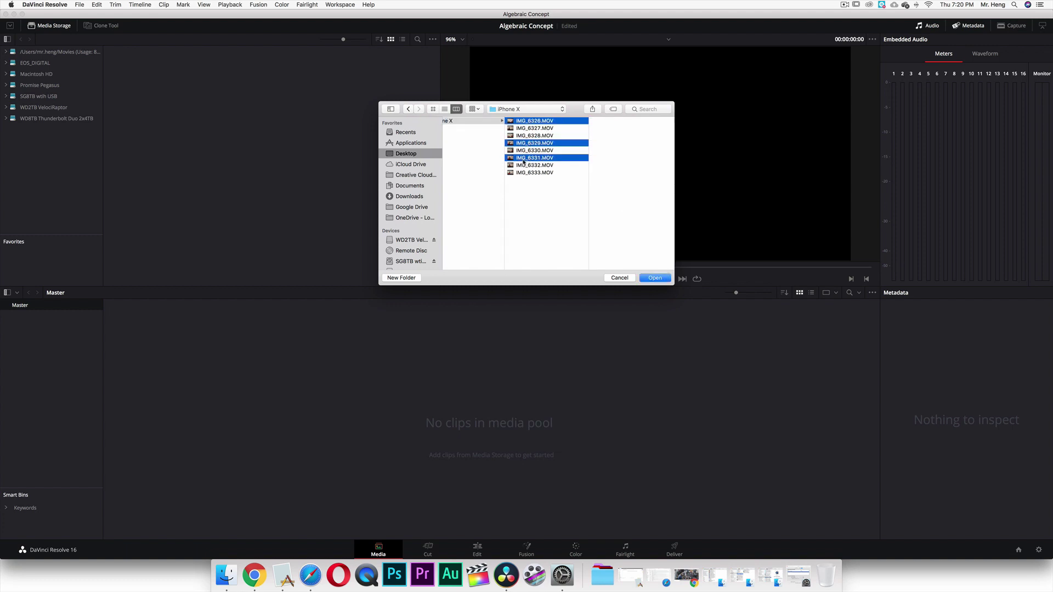
left_click(526, 204)
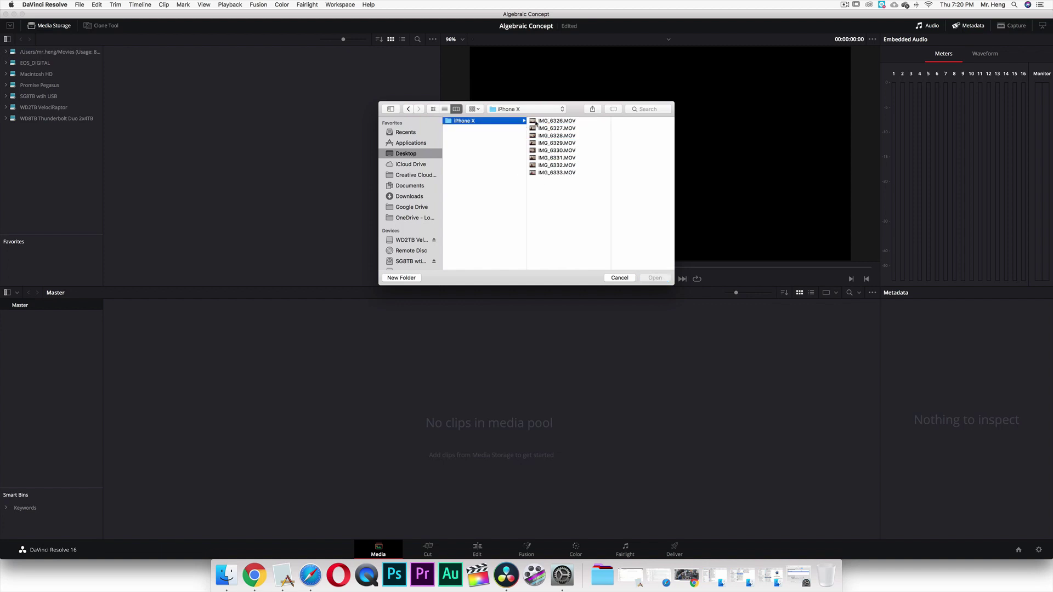
Step: Import all clips from IMG_6326.MOV through IMG_6333.MOV, changing the timeline frame rate and video format to match them
left_click(536, 122)
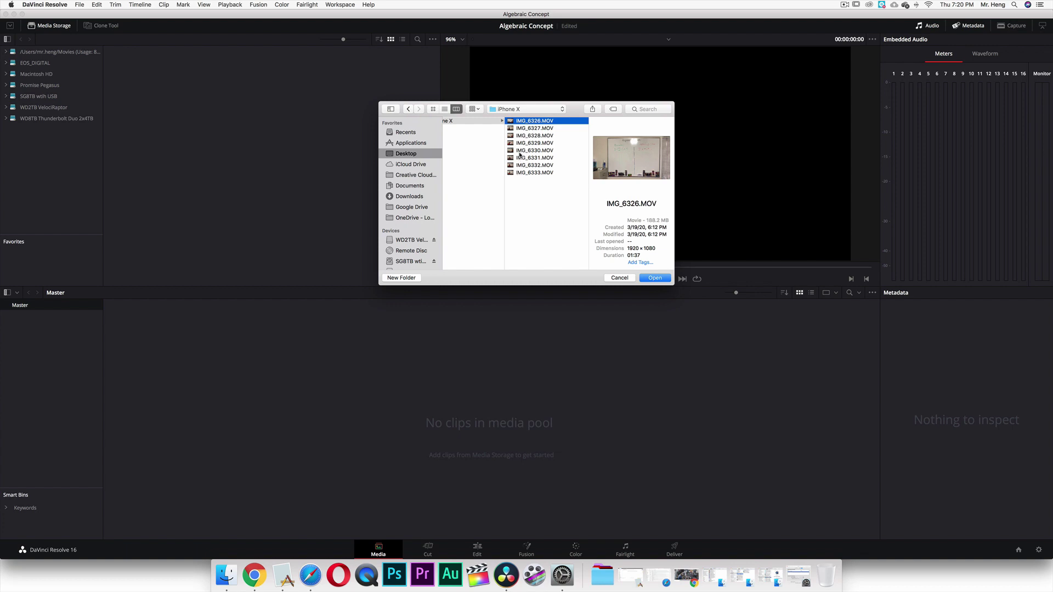
left_click(523, 173, "shift")
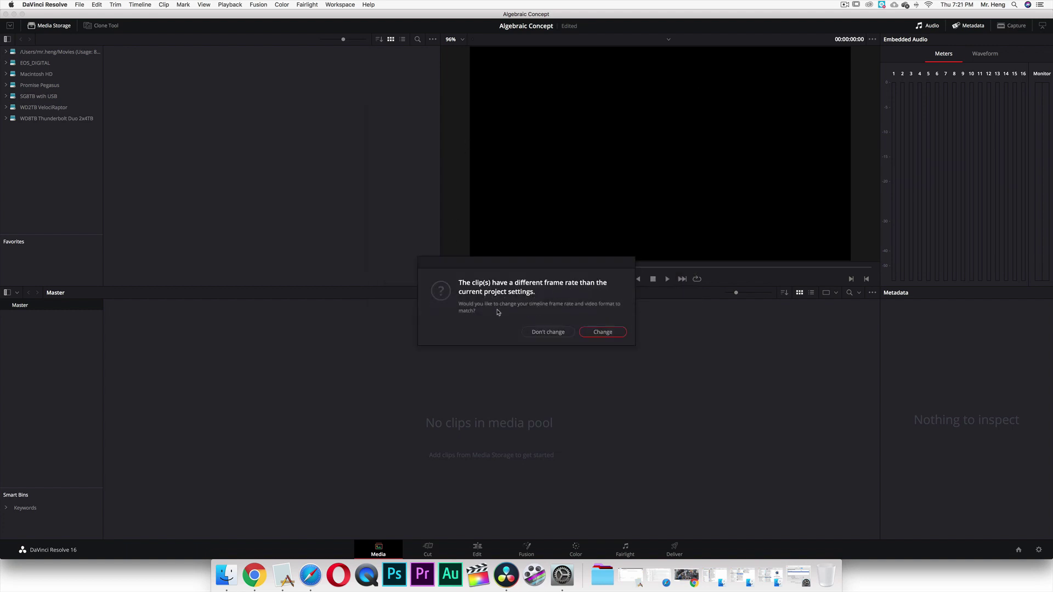
left_click(603, 333)
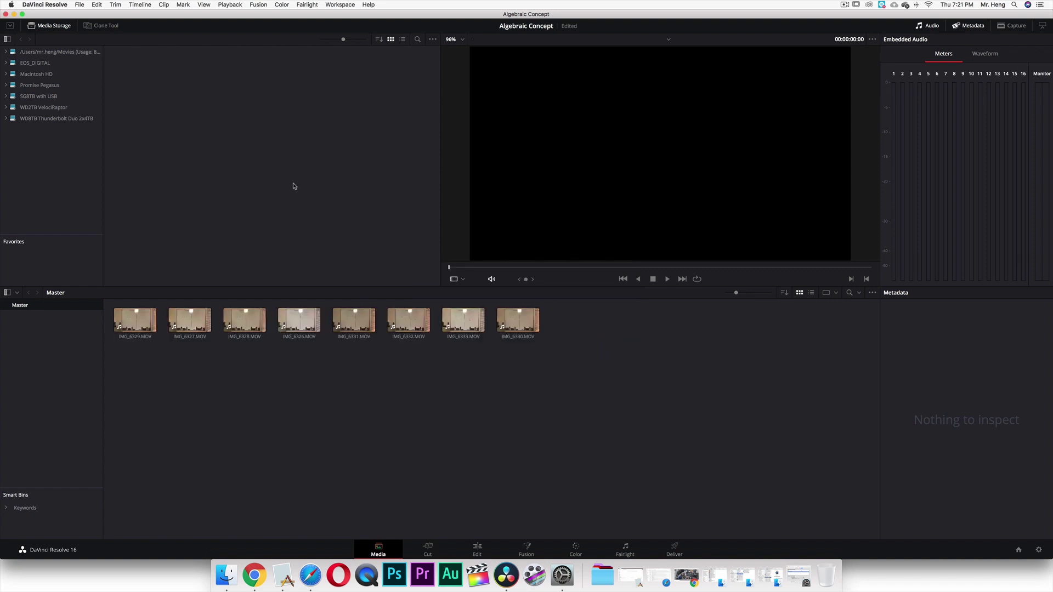
Step: Preview IMG_6329.MOV and the neighbouring imported clips in the media pool, and switch to the Edit page
left_click(144, 327)
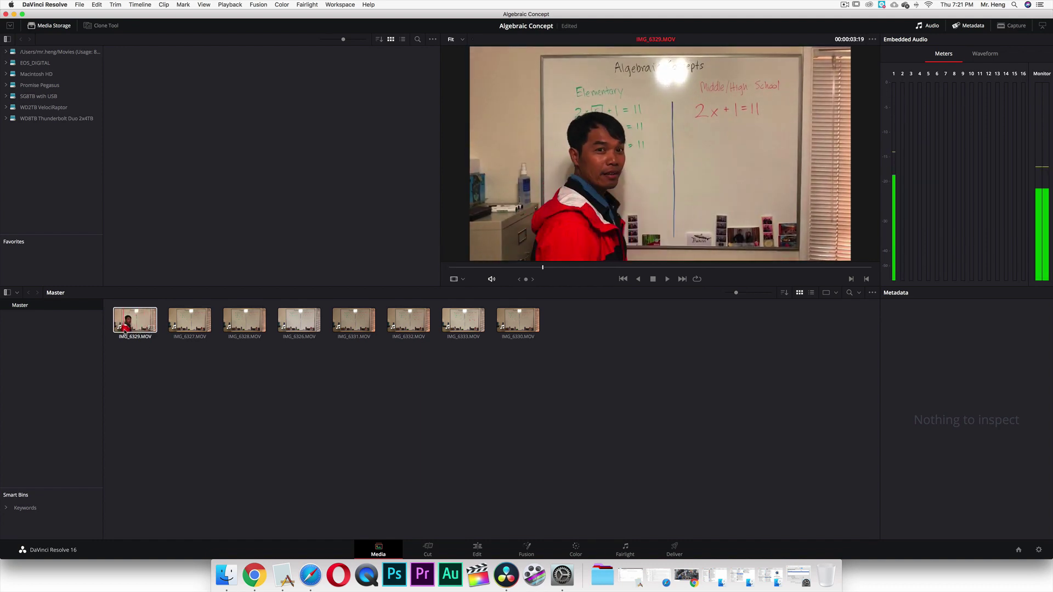
left_click(189, 322)
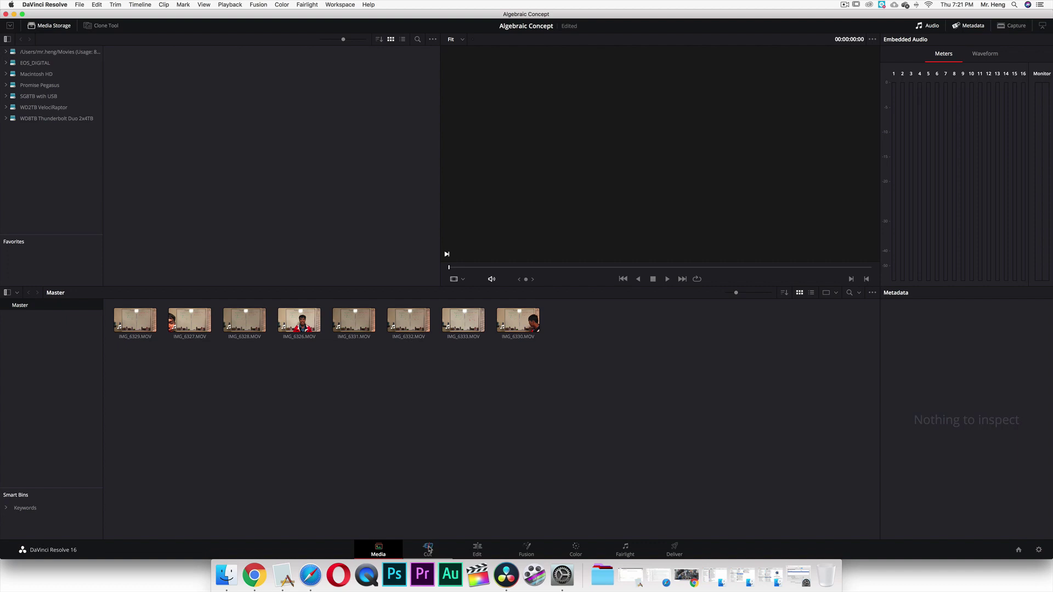
left_click(477, 549)
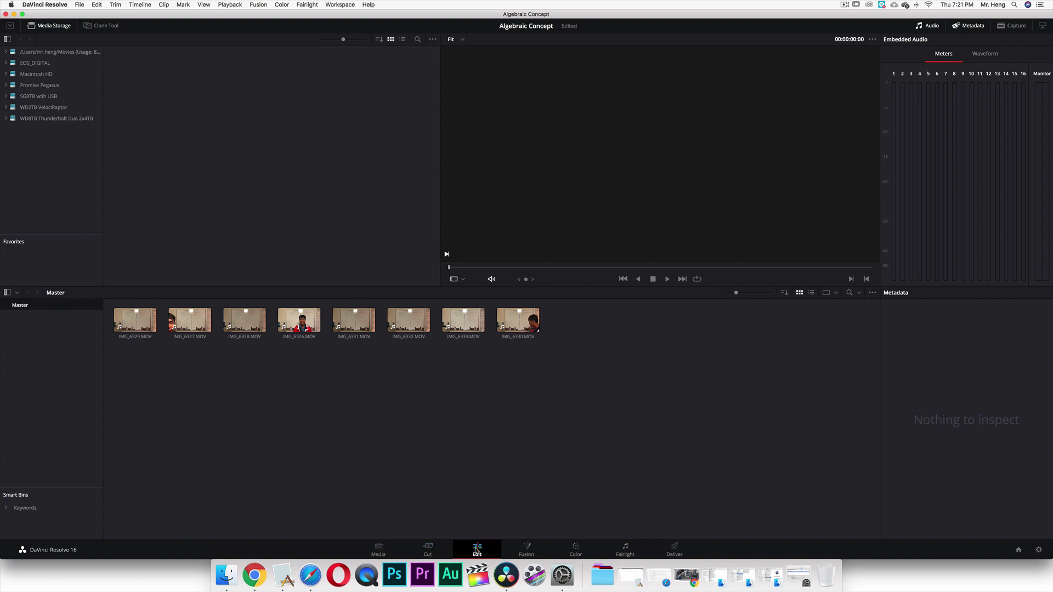
left_click(118, 68)
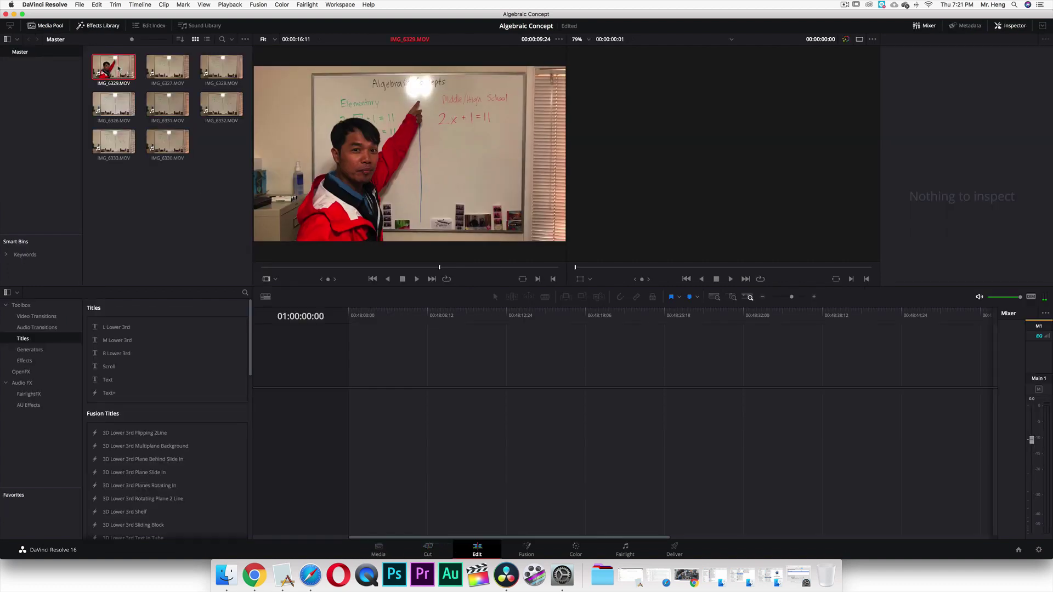
left_click_drag(118, 68, 341, 418)
key("space")
key("space")
key("Home")
left_click_drag(420, 411, 358, 451)
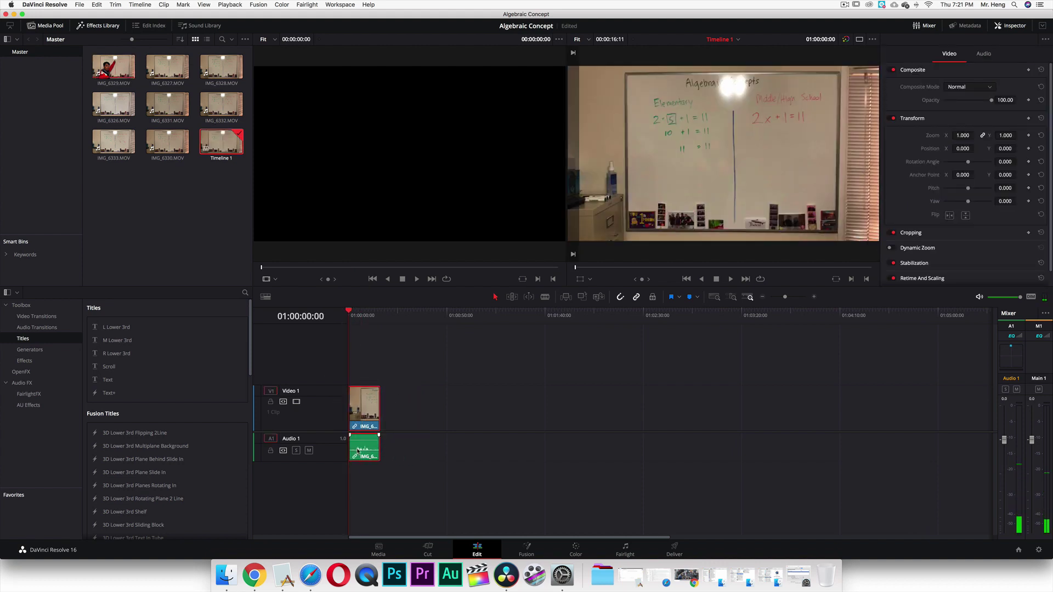
key("Delete")
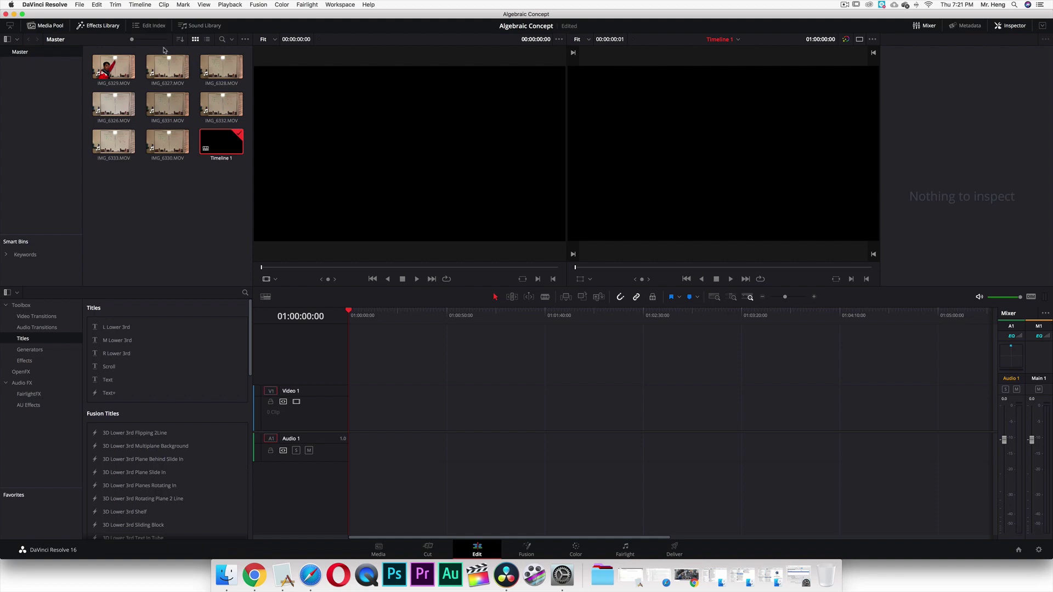
Step: Sort the media pool clips by File Name
left_click(122, 70)
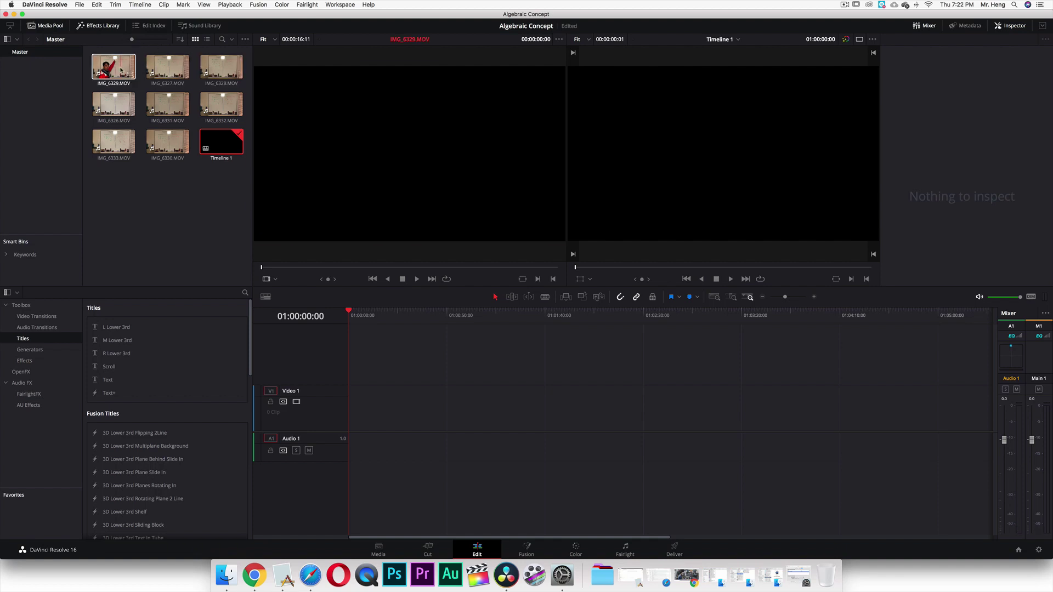
left_click(140, 67)
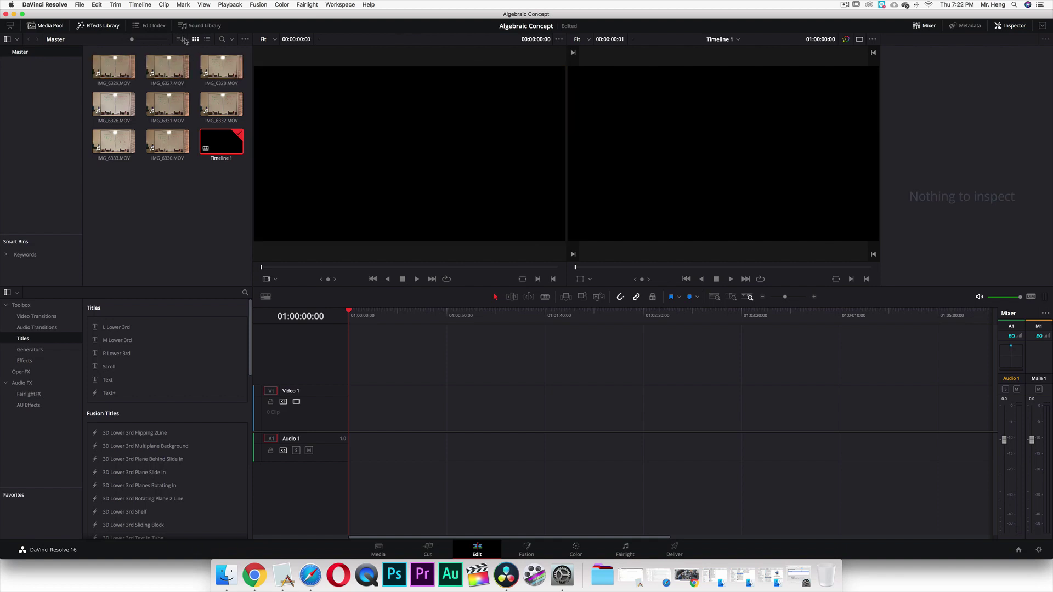
left_click(184, 39)
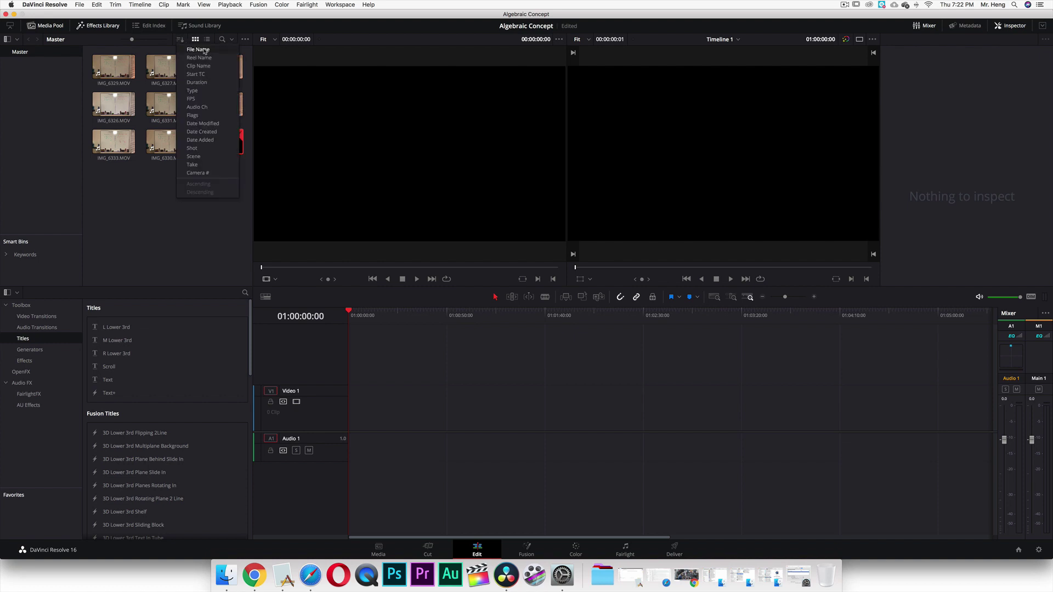
left_click(198, 49)
Step: Preview IMG_6326.MOV in the media pool and place it at the start of the timeline's Video 1 track
left_click(115, 67)
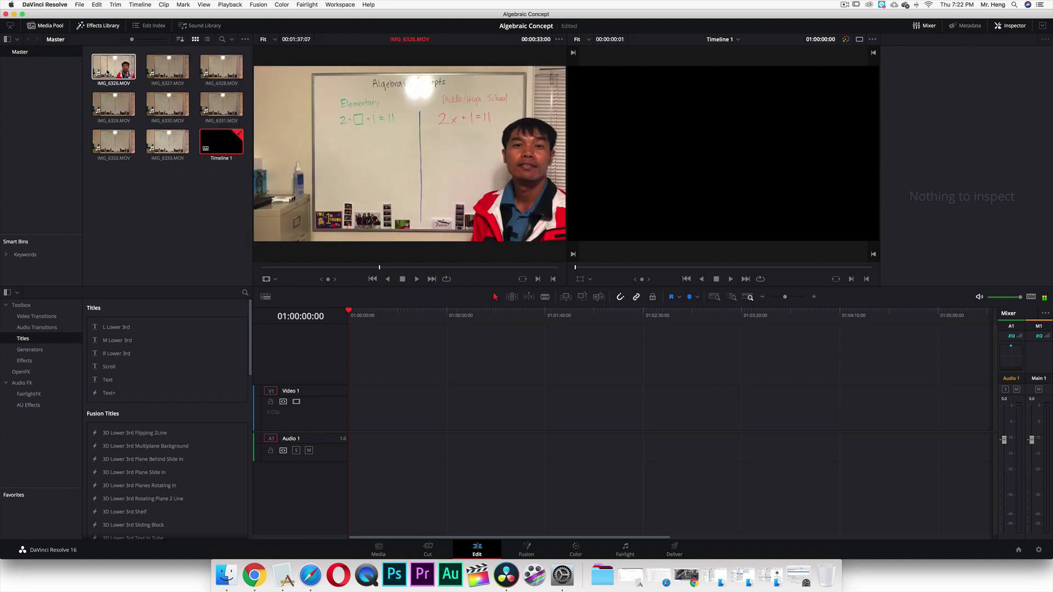
left_click(166, 84)
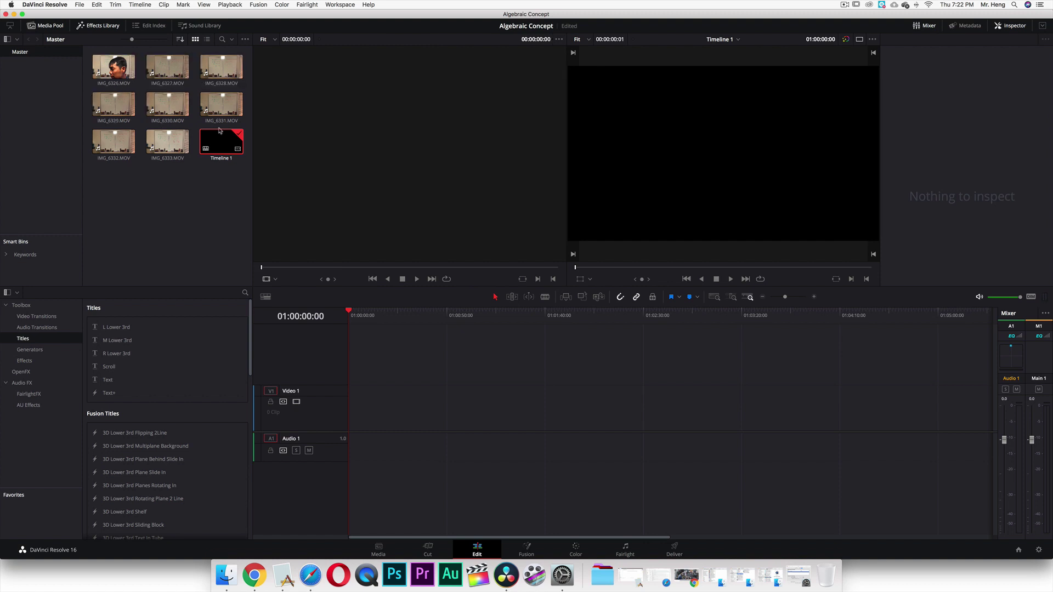
left_click_drag(112, 76, 357, 409)
Step: Move the playhead to about 16 seconds into IMG_6326.MOV and zoom the timeline in and out around it
left_click(383, 322)
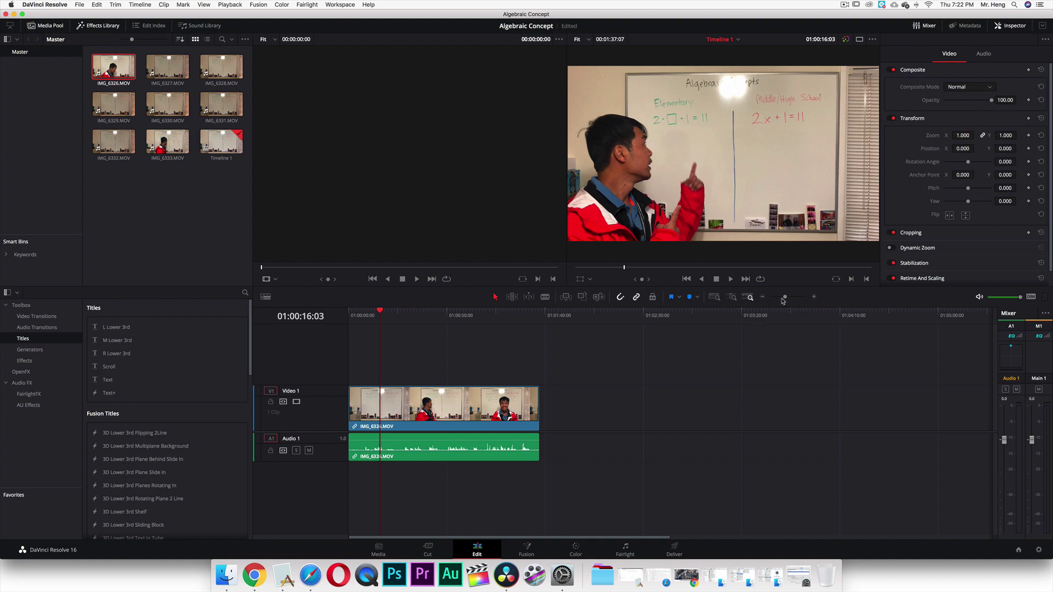
left_click(763, 297)
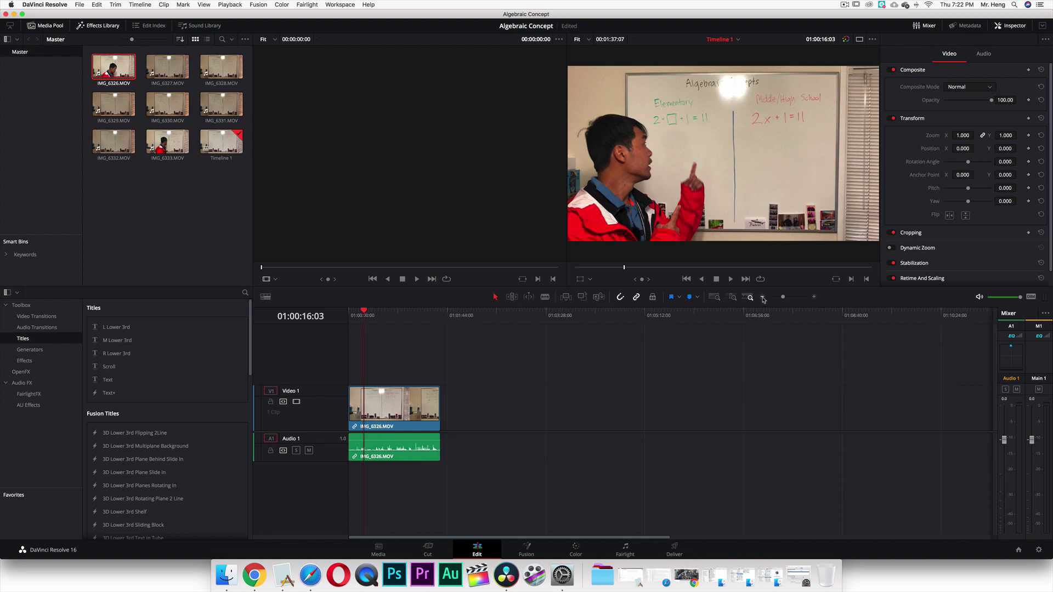
left_click(814, 297)
left_click(814, 297)
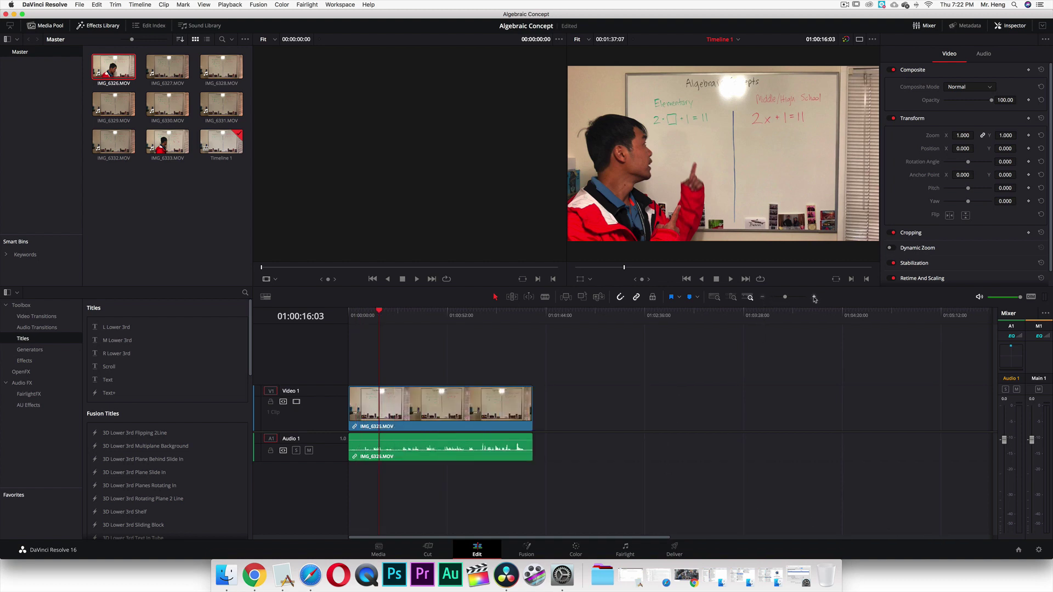
left_click(762, 297)
left_click(762, 297)
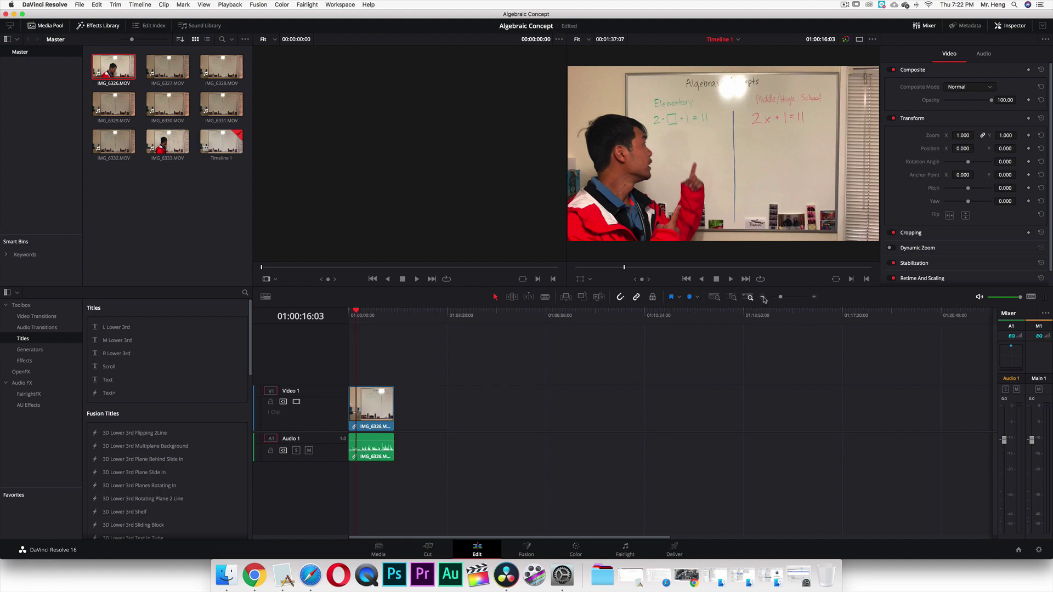
Step: Trim the beginning of IMG_6326.MOV up to 01:00:08:14 and place the remaining clip at the start of the timeline
left_click(813, 298)
left_click(814, 297)
left_click(814, 298)
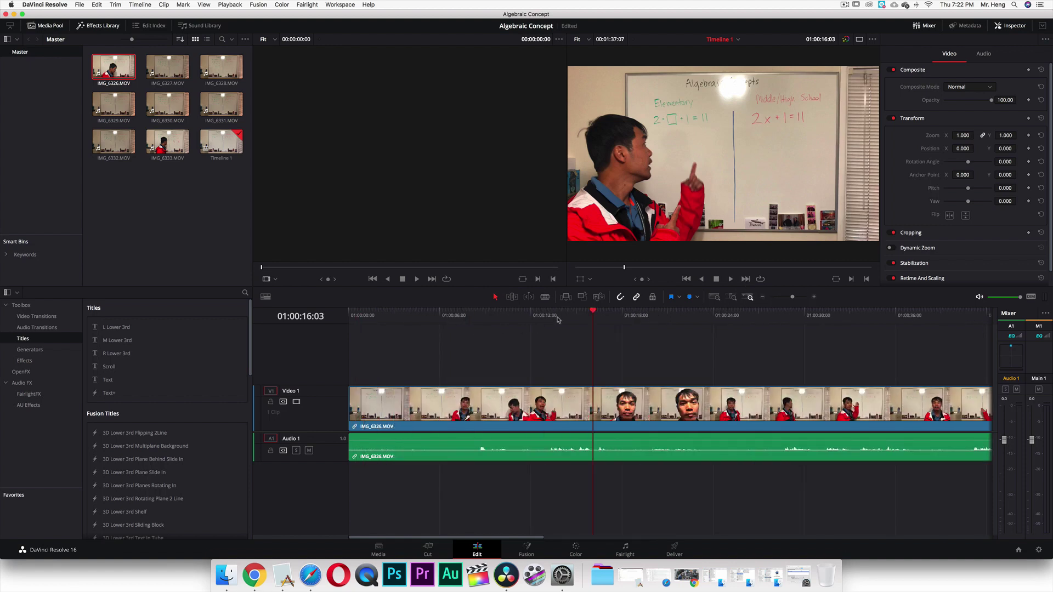
left_click_drag(594, 313, 478, 330)
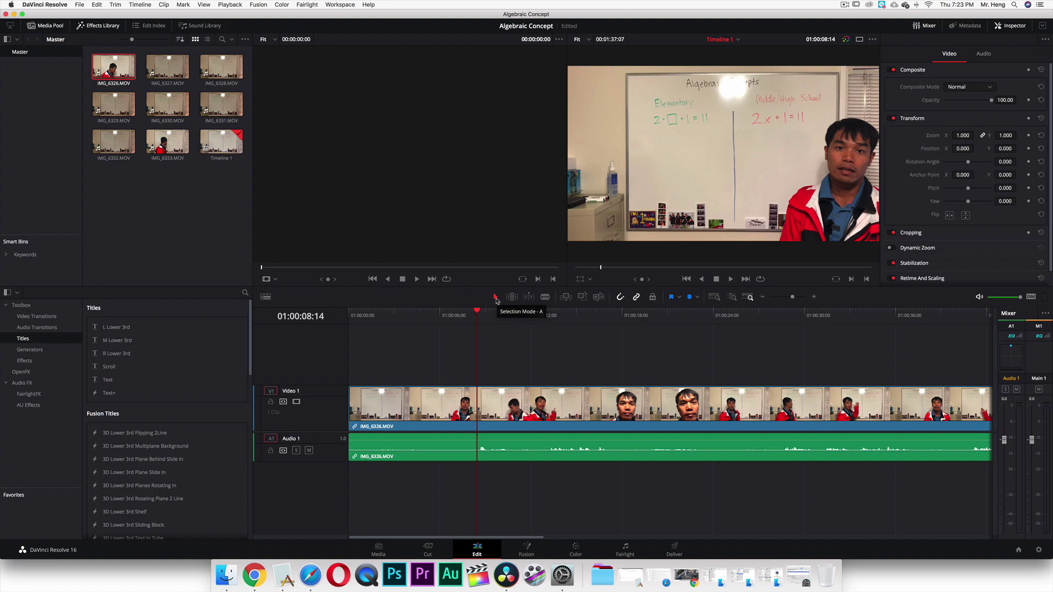
left_click(354, 400)
left_click_drag(355, 400, 412, 407)
Step: Play the trimmed clip from the beginning and split it at 01:00:02:04
left_click_drag(384, 317, 336, 317)
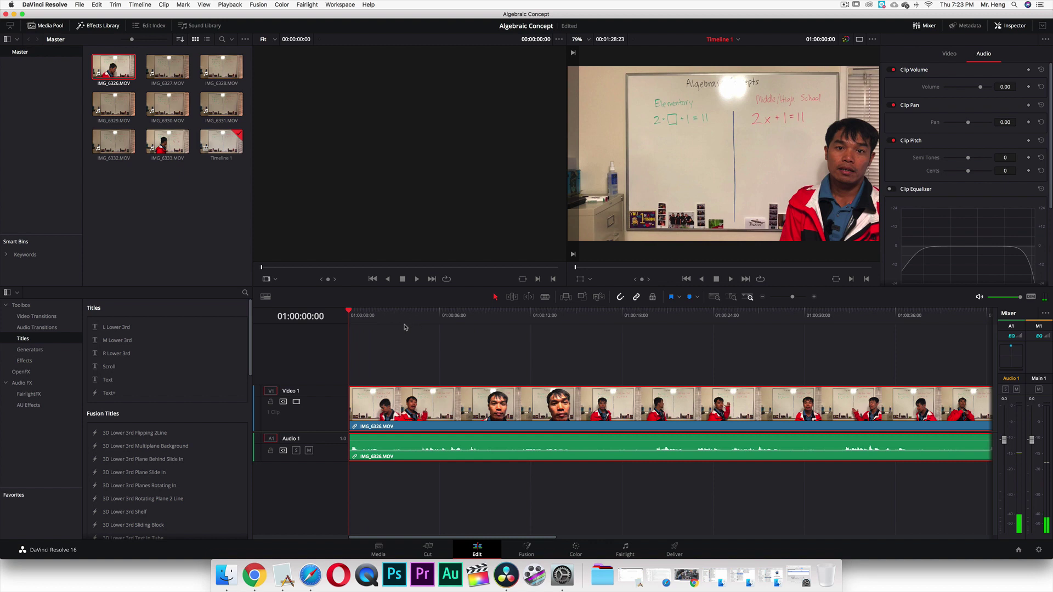
key("space")
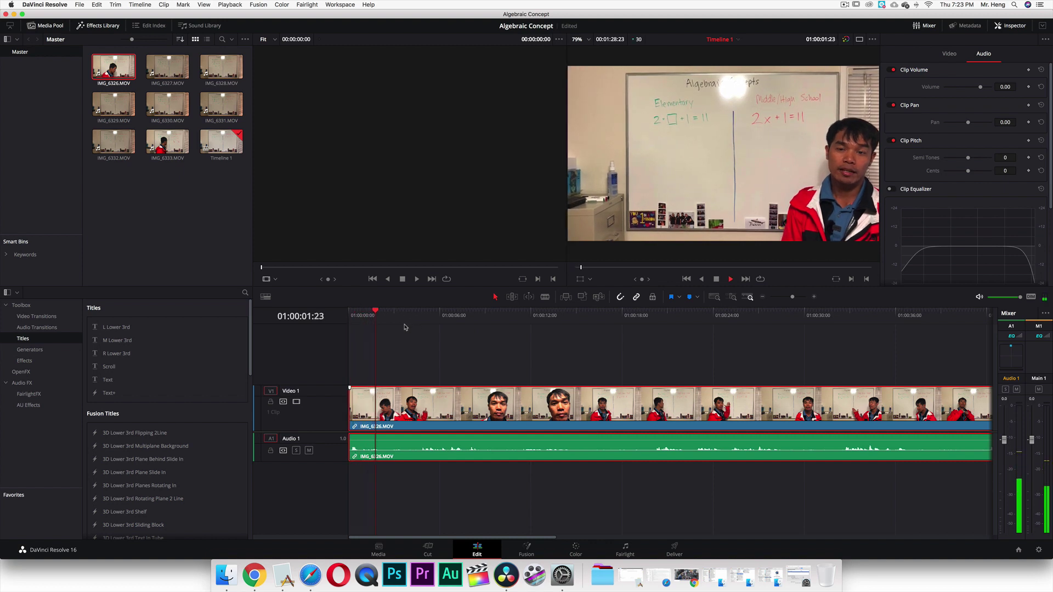
key("space")
mouse_move(379, 312)
left_mouse_down()
mouse_move(411, 313)
mouse_move(372, 321)
mouse_move(381, 320)
left_mouse_up()
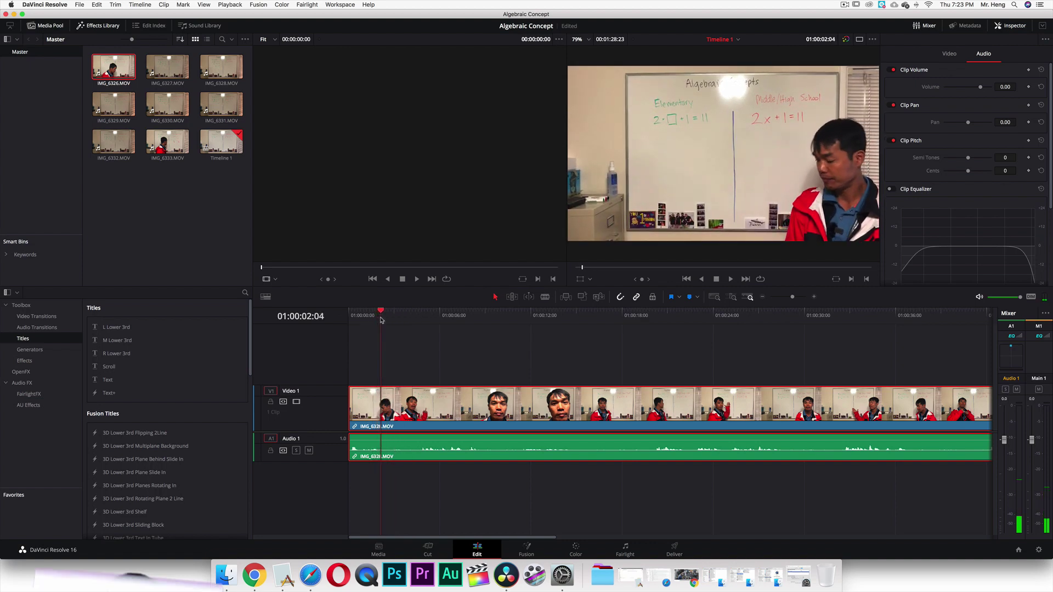
left_click(545, 297)
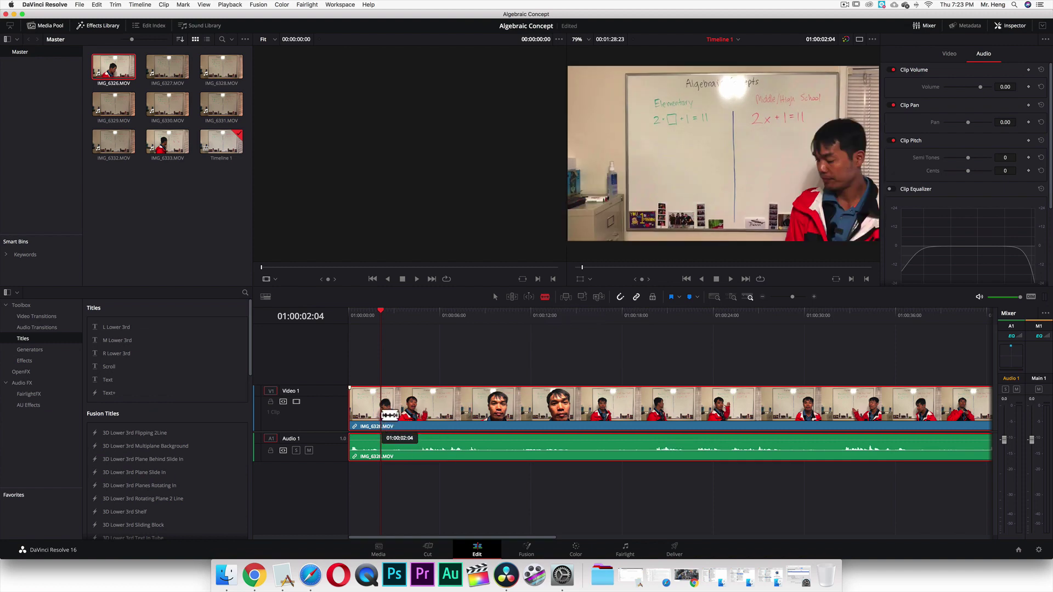
left_click(381, 424)
Step: Split the second clip at 01:00:04:19, delete the section between the two cuts and close the gap
left_click_drag(381, 311, 419, 325)
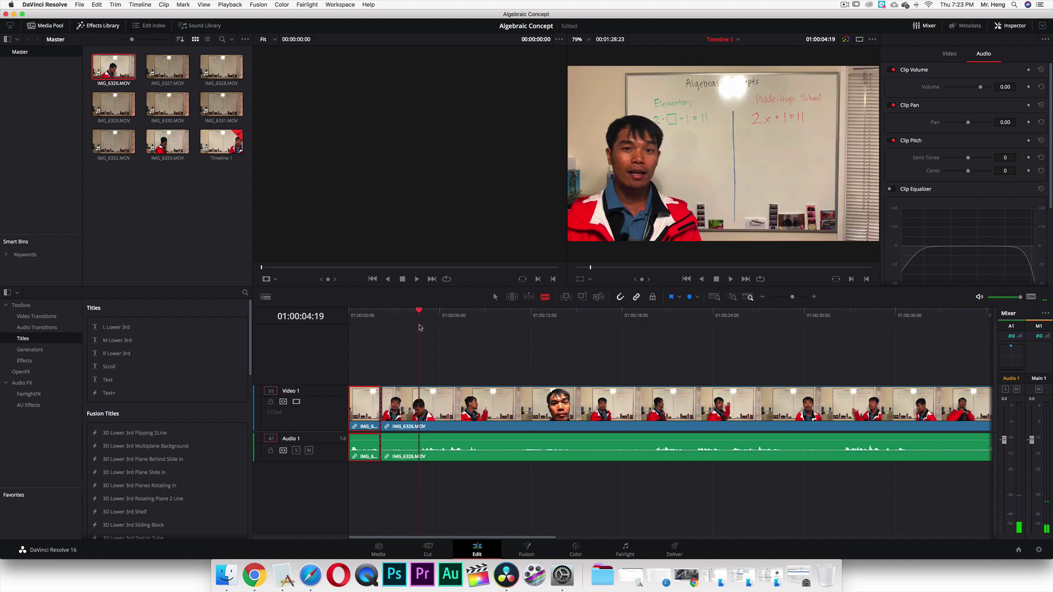
left_click(420, 401)
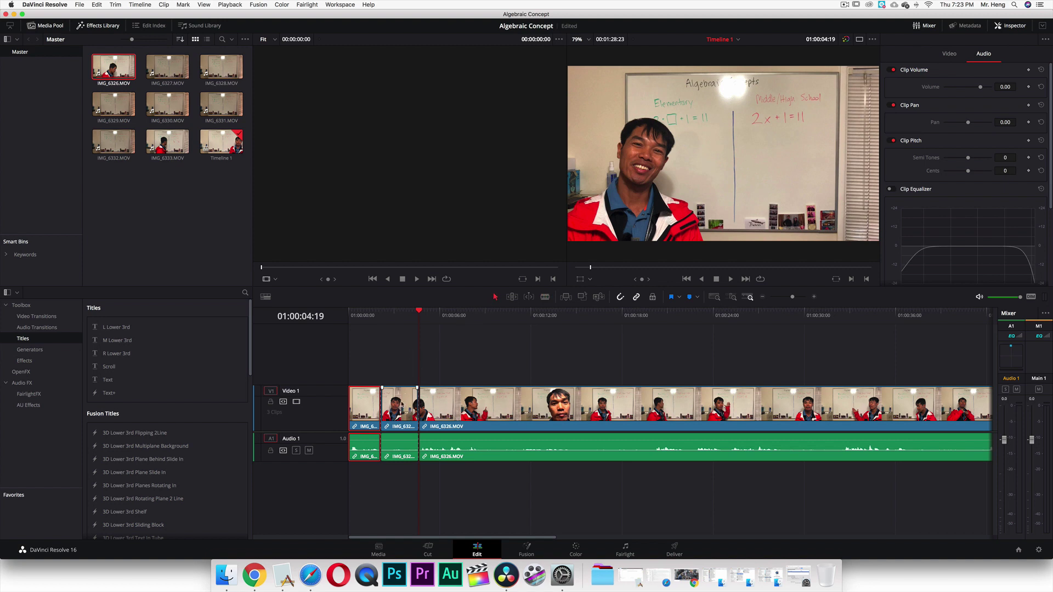
left_click(401, 405)
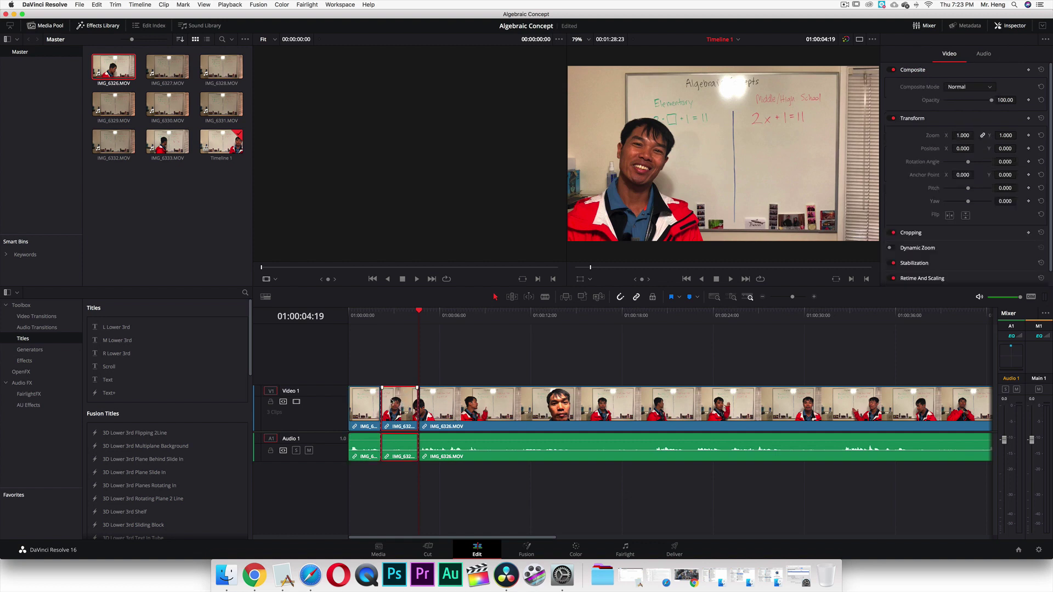
key("BackSpace")
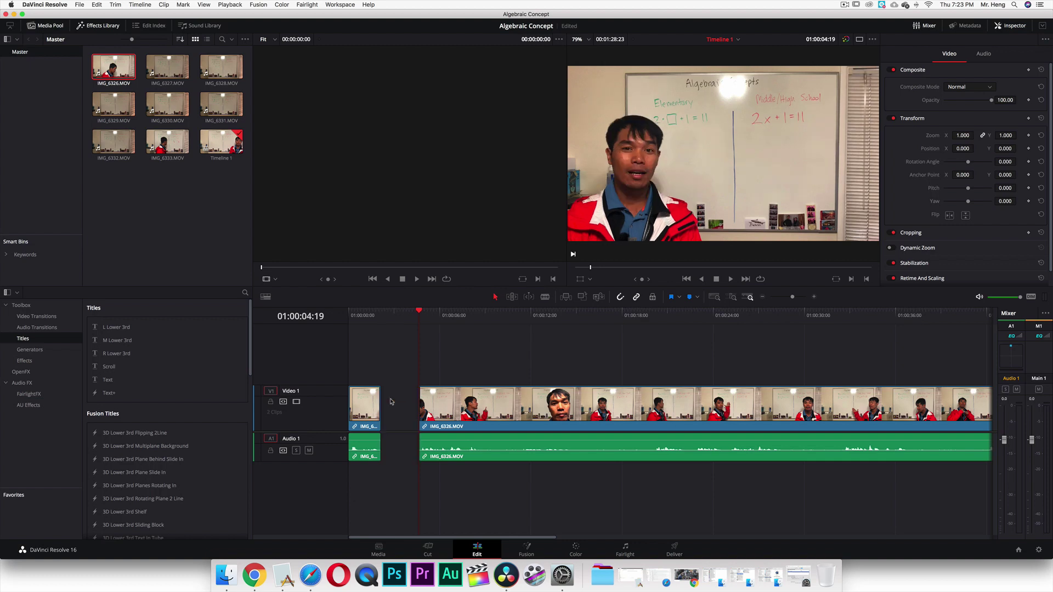
left_click_drag(465, 403, 439, 356)
Step: Play the edit across the first join and split the second clip at 01:00:06:02
key("Home")
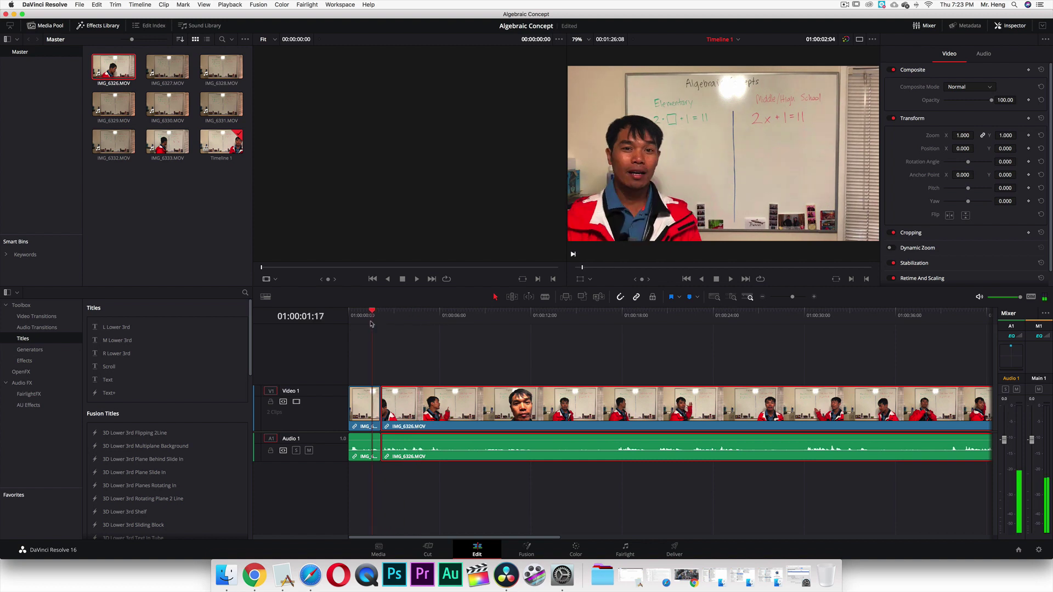
key("space")
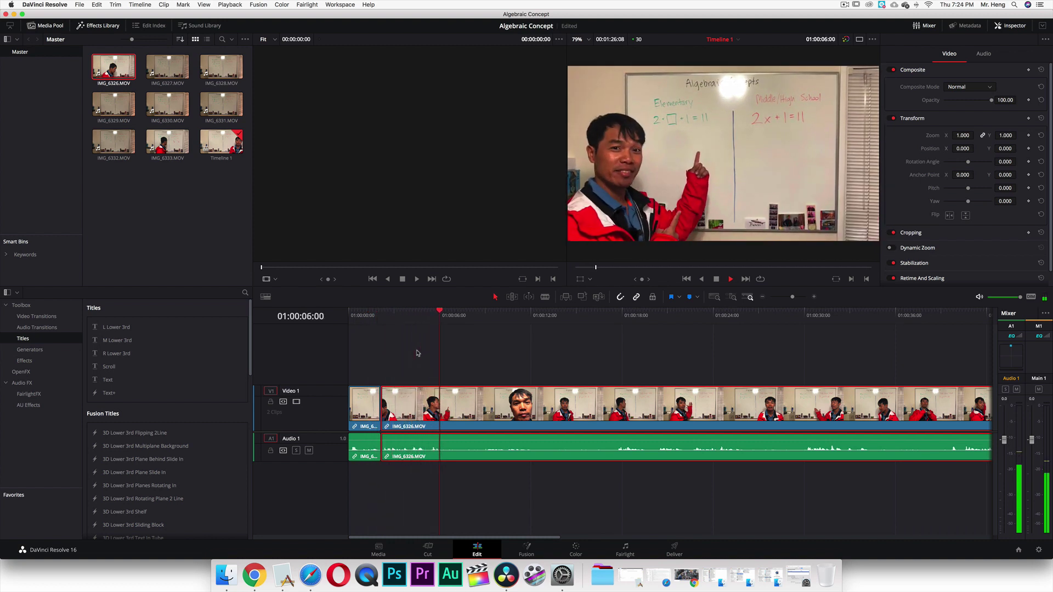
key("space")
key("Left")
key("Left")
key("Left")
key("Left")
key("Left")
key("Left")
key("Left")
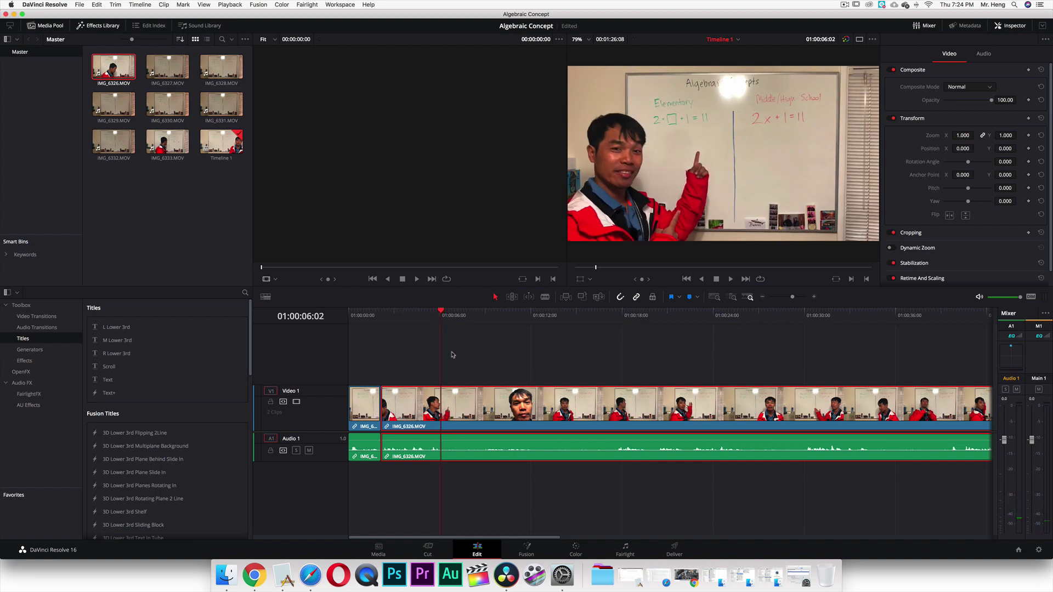
left_click(545, 296)
left_click(451, 422)
Step: Split the remaining clip at 01:00:08:25, then remove the section from 01:00:06:02 to that cut and close the gap
key("space")
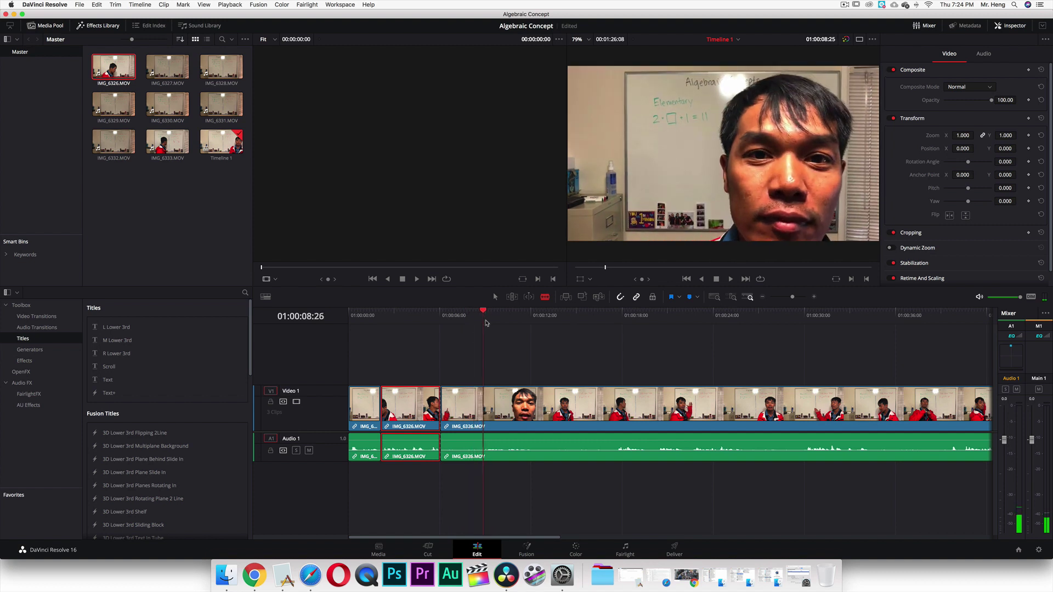
left_click_drag(479, 326, 482, 326)
left_click(492, 419)
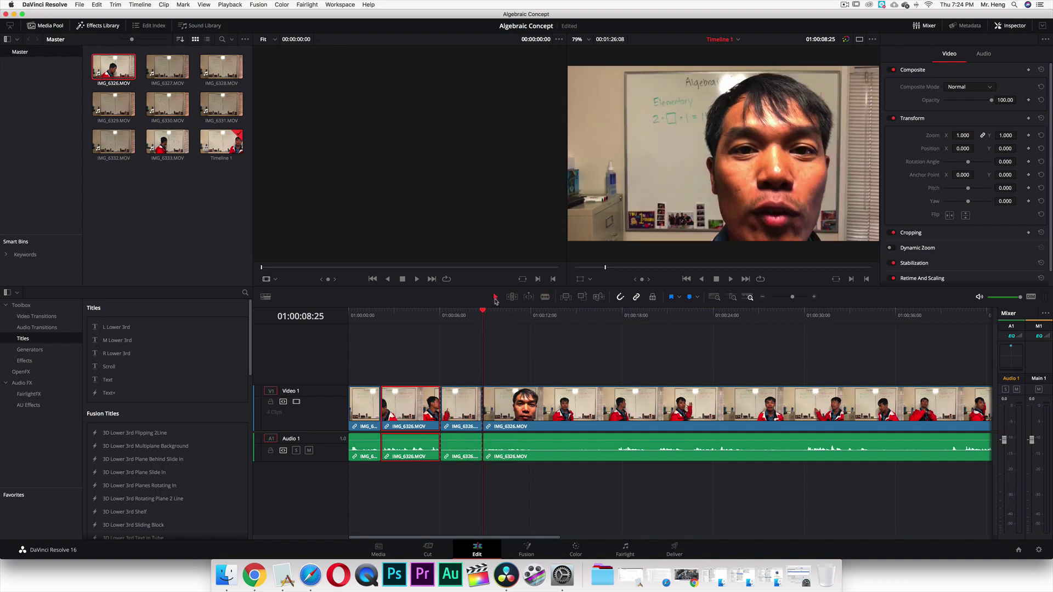
key("shift+v")
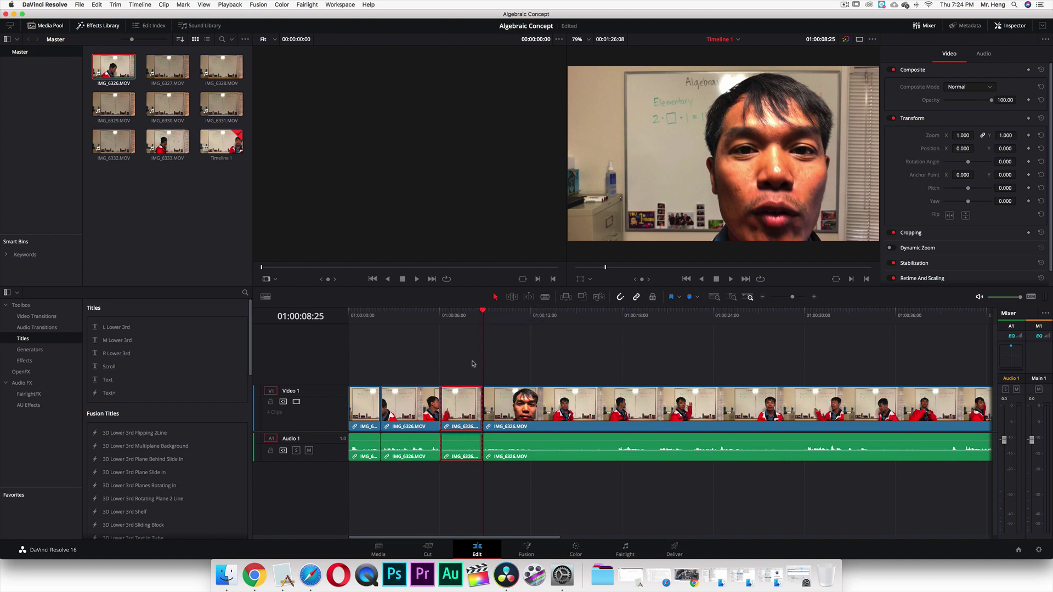
key("BackSpace")
left_click_drag(501, 398, 458, 399)
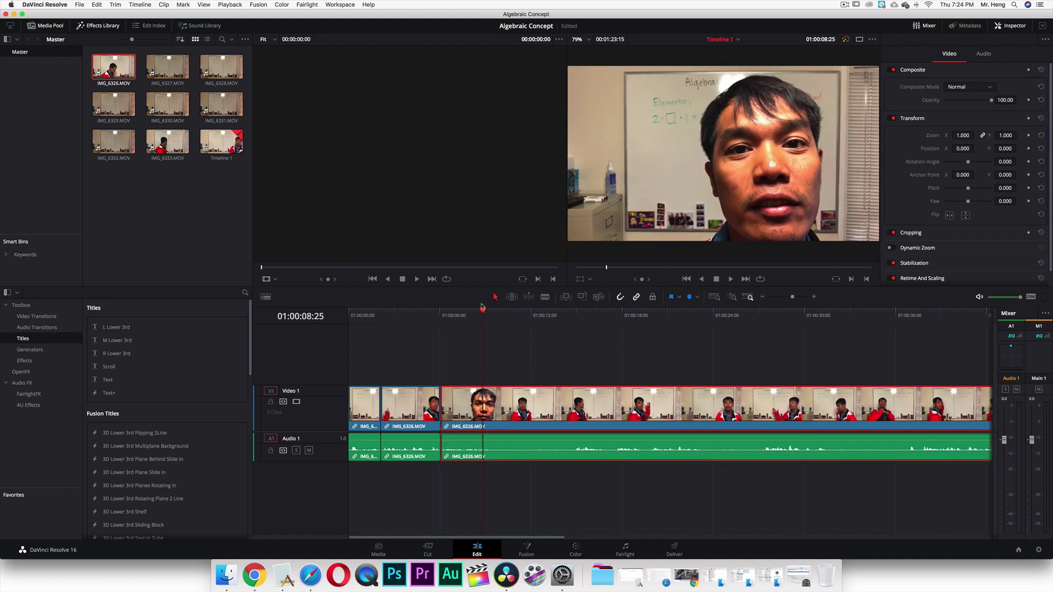
Step: Play the close-up section of the third clip and split it at 01:00:09:23
left_click_drag(483, 311, 491, 311)
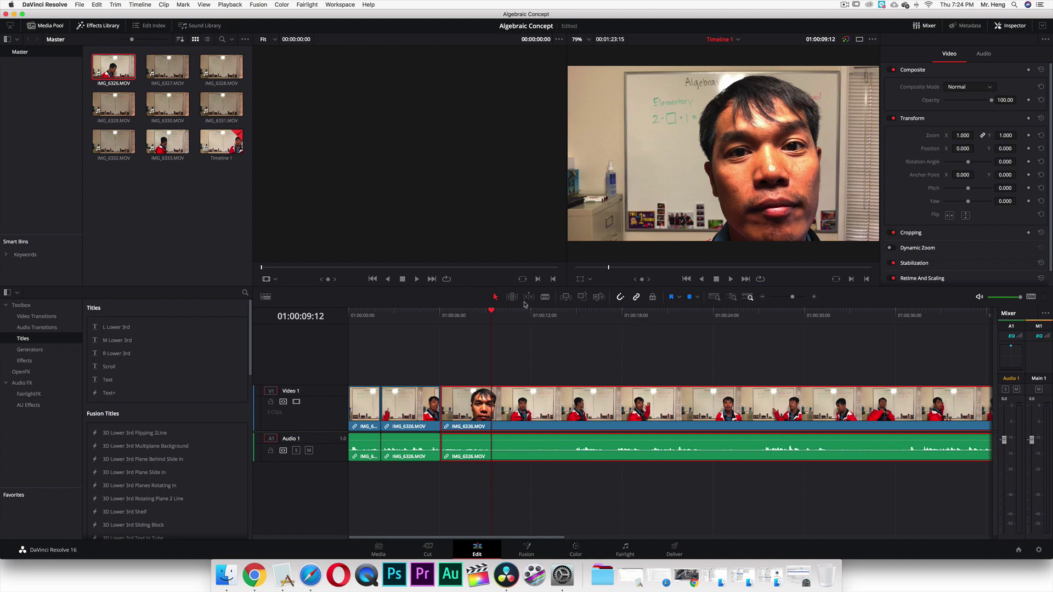
key("space")
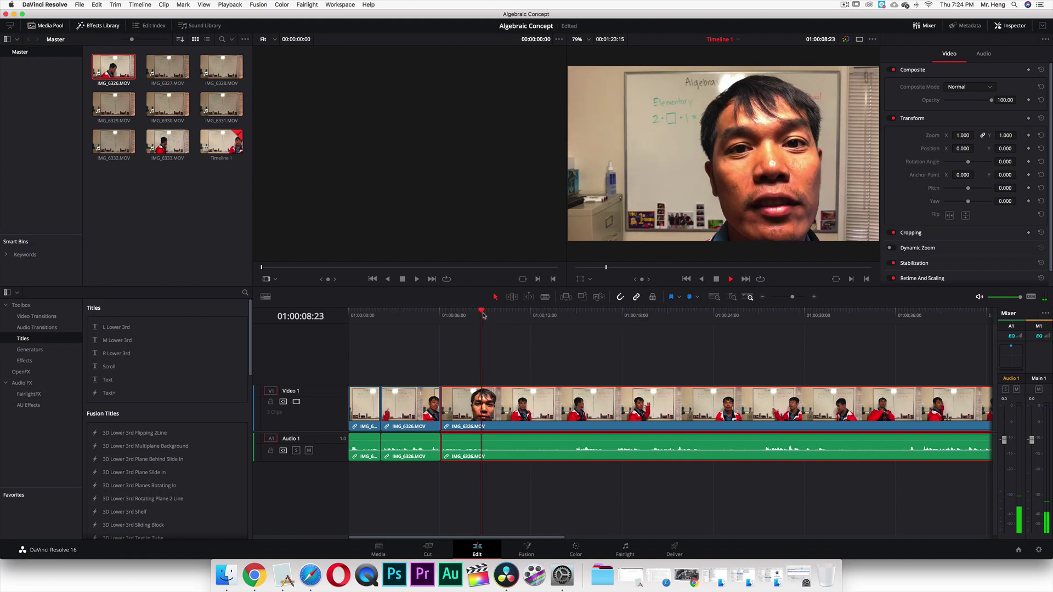
key("space")
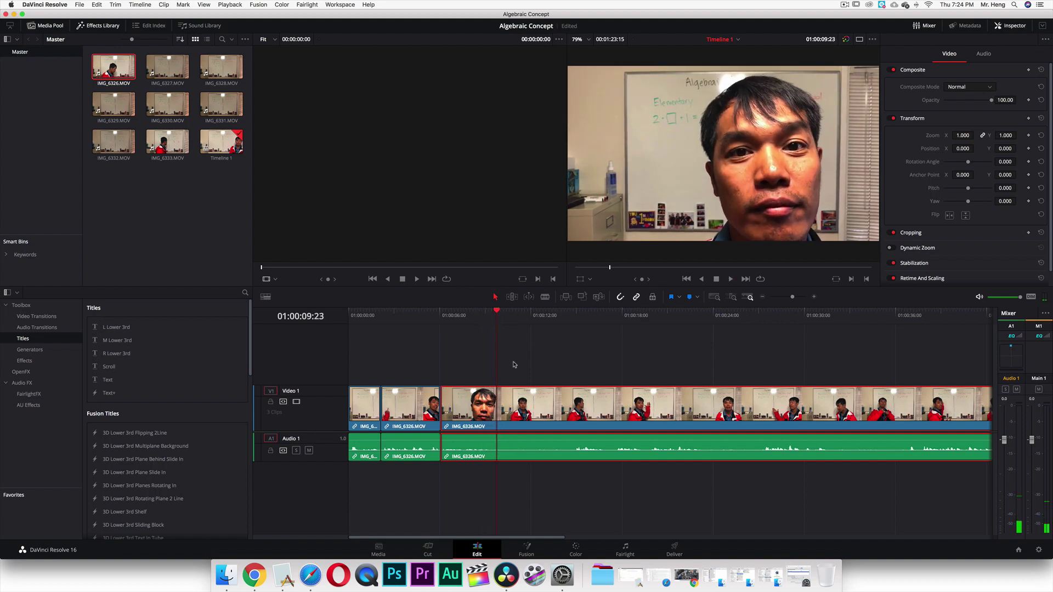
left_click(497, 408)
Step: Split the last clip at 01:00:14:21, where the presenter stands beside the Elementary equation
left_click_drag(498, 312, 574, 325)
key("Right")
key("Right")
key("Right")
key("Right")
key("Left")
key("Left")
key("Left")
key("Left")
key("Left")
key("Left")
key("Left")
key("Left")
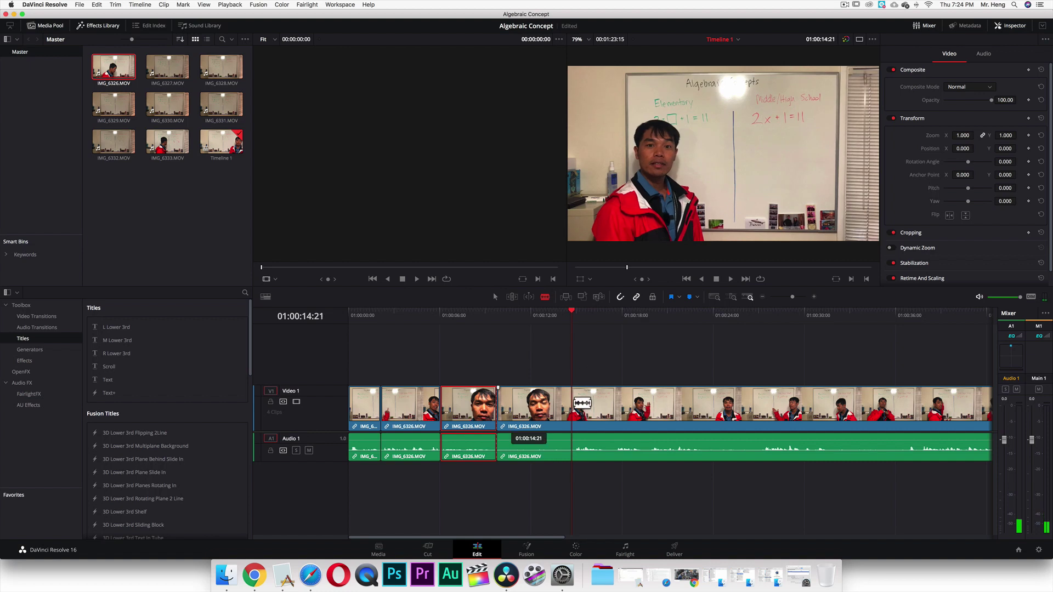
left_click(574, 403)
Step: Delete the section between 01:00:09:23 and 01:00:14:21 and move the following clip up against the third clip
left_click(496, 299)
left_click(552, 427)
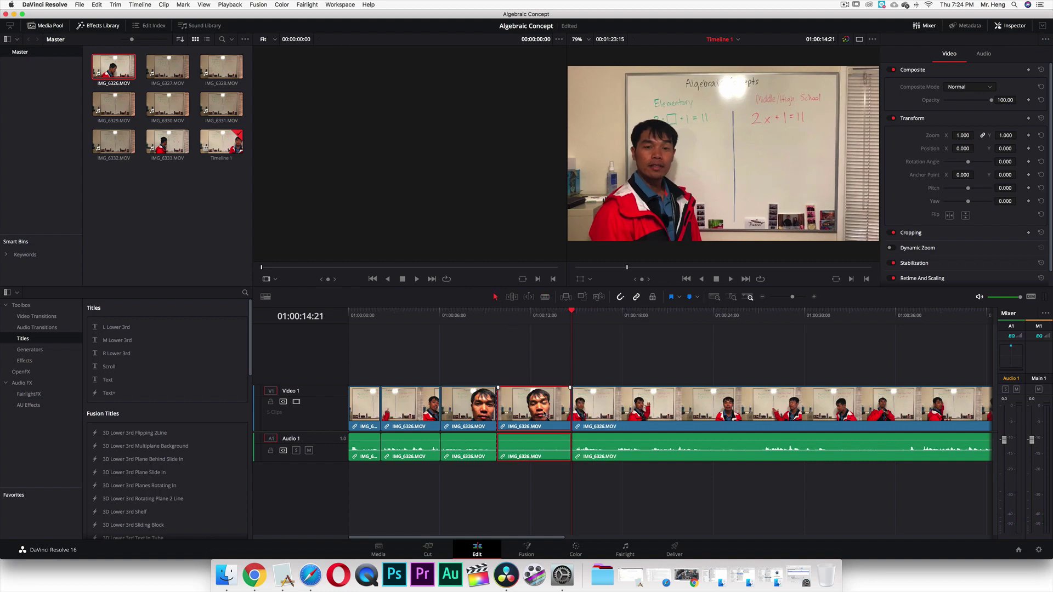
key("Delete")
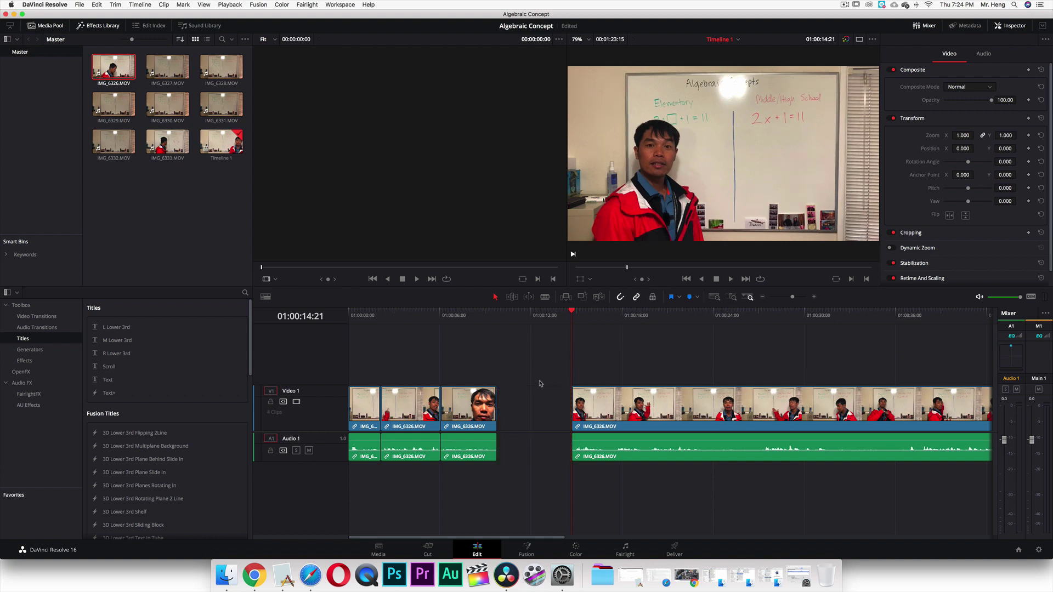
left_click(588, 400)
left_click_drag(588, 403, 514, 409)
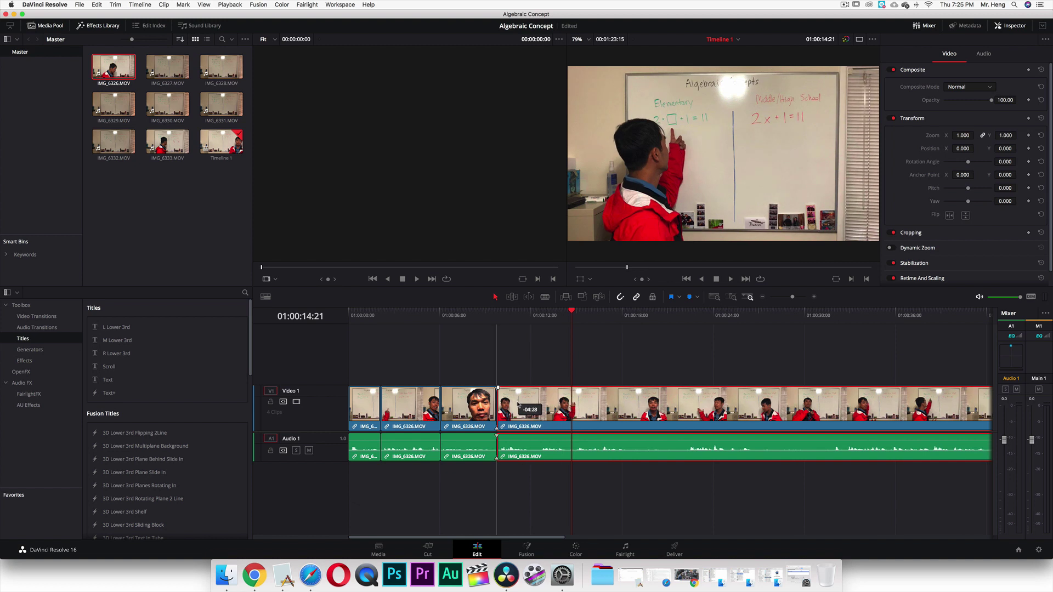
Step: Play back the latest join and scrub the last clip to 01:00:18:13
left_click(477, 321)
key("space")
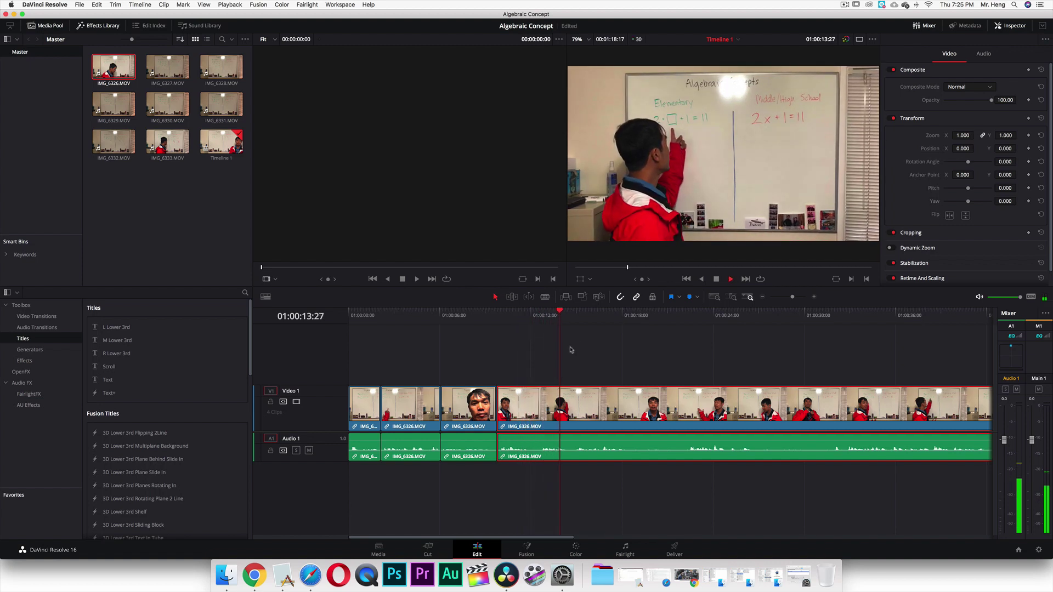
key("space")
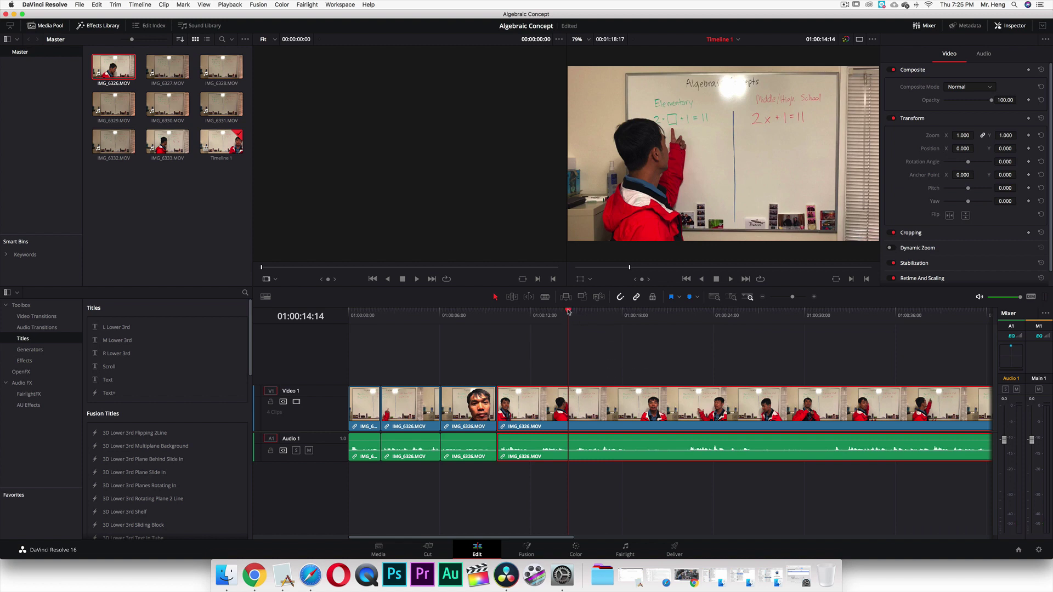
left_click_drag(569, 311, 629, 336)
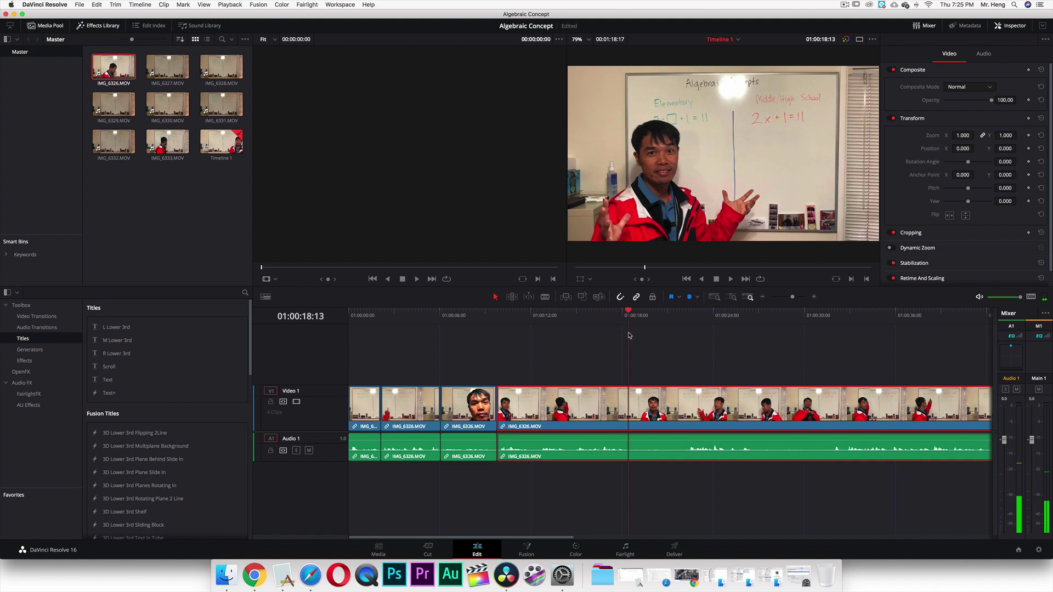
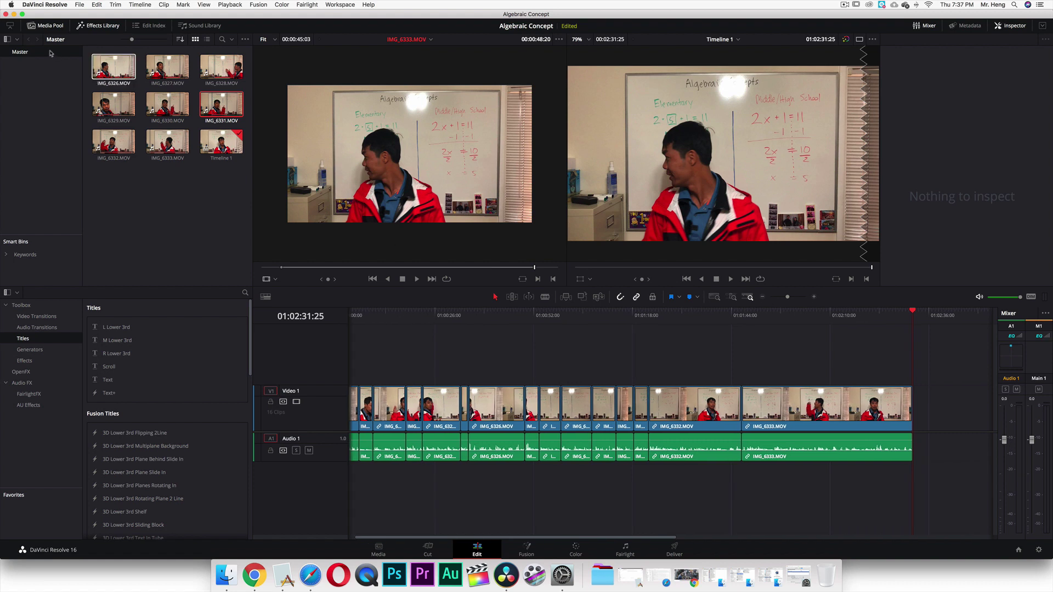
Step: Mark a source range of IMG_6326.MOV ending at 00:00:41:02 and place it on Video 1 beyond the last clip, leaving a gap
double_click(114, 67)
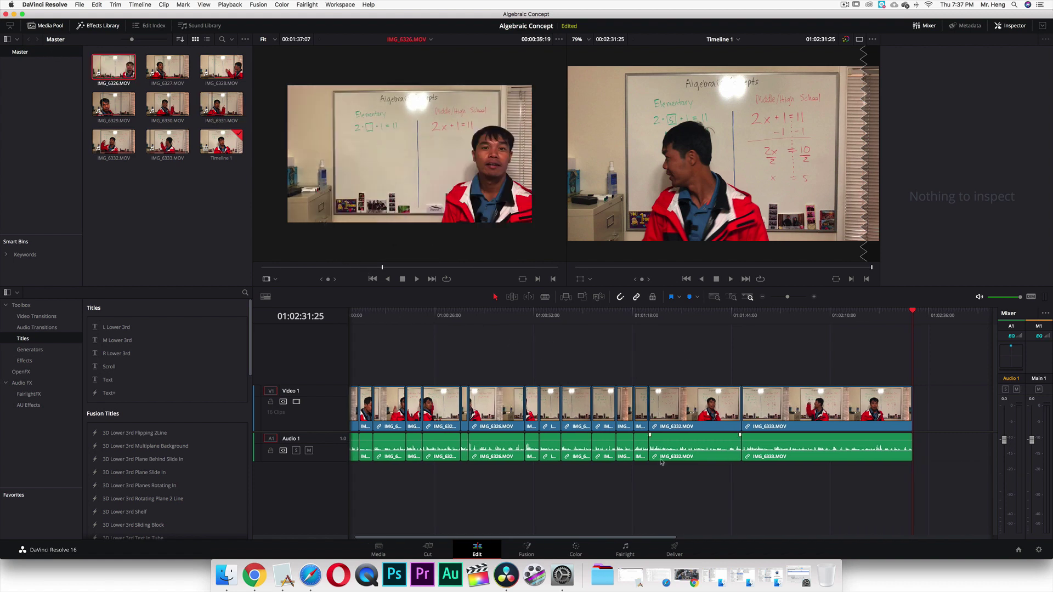
left_click_drag(592, 539, 737, 546)
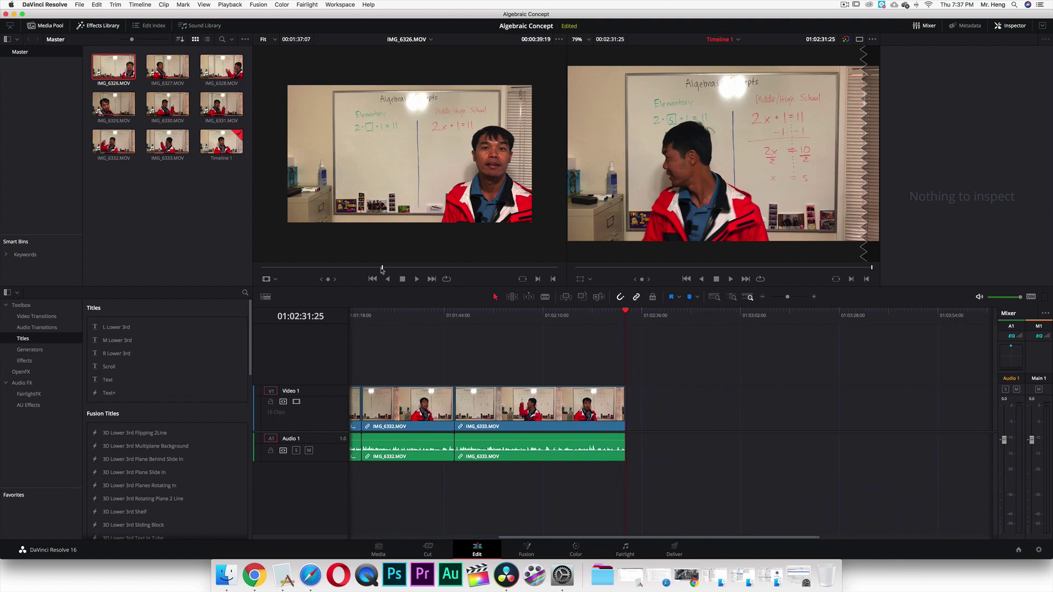
mouse_move(382, 270)
left_mouse_down()
mouse_move(313, 269)
mouse_move(355, 277)
mouse_move(387, 269)
left_mouse_up()
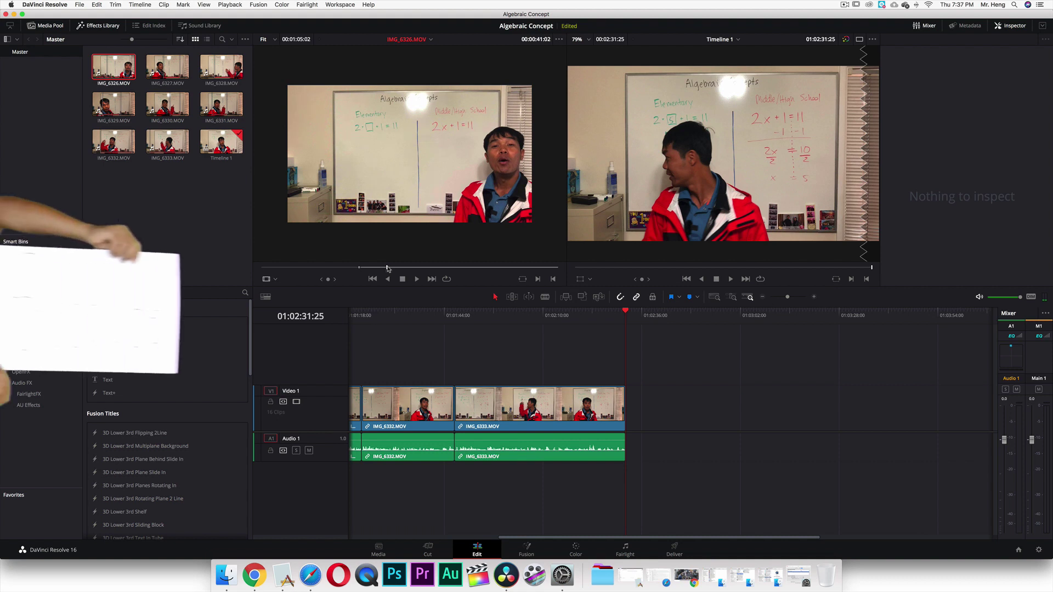
key("o")
left_click_drag(409, 165, 670, 413)
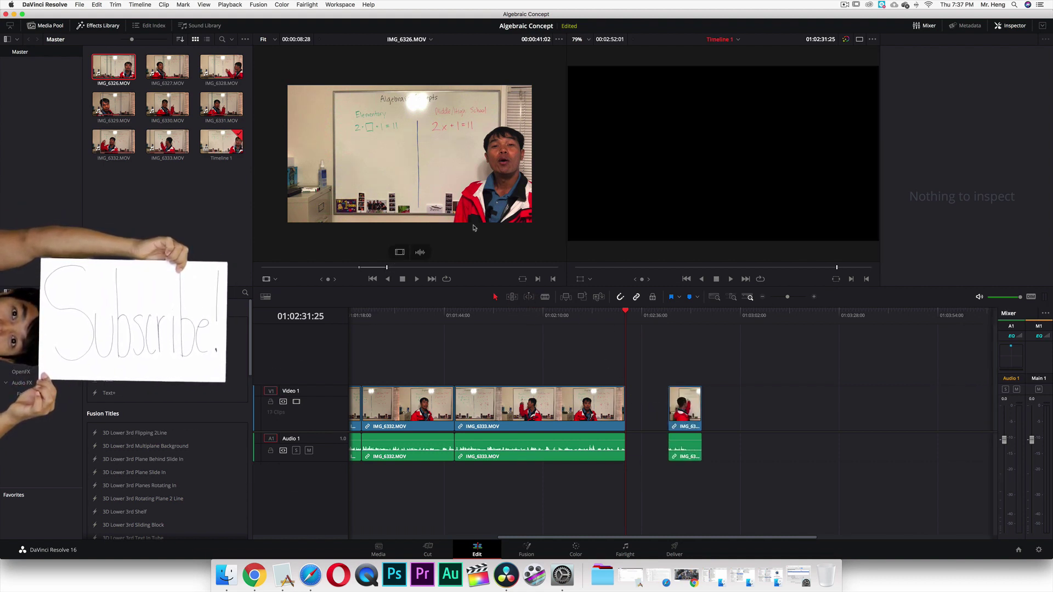
Step: Mark IMG_6326.MOV from 00:00:54:24 to 00:01:04:27 and place that range on Video 1 directly after the previously added excerpt
left_click(429, 269)
key("i")
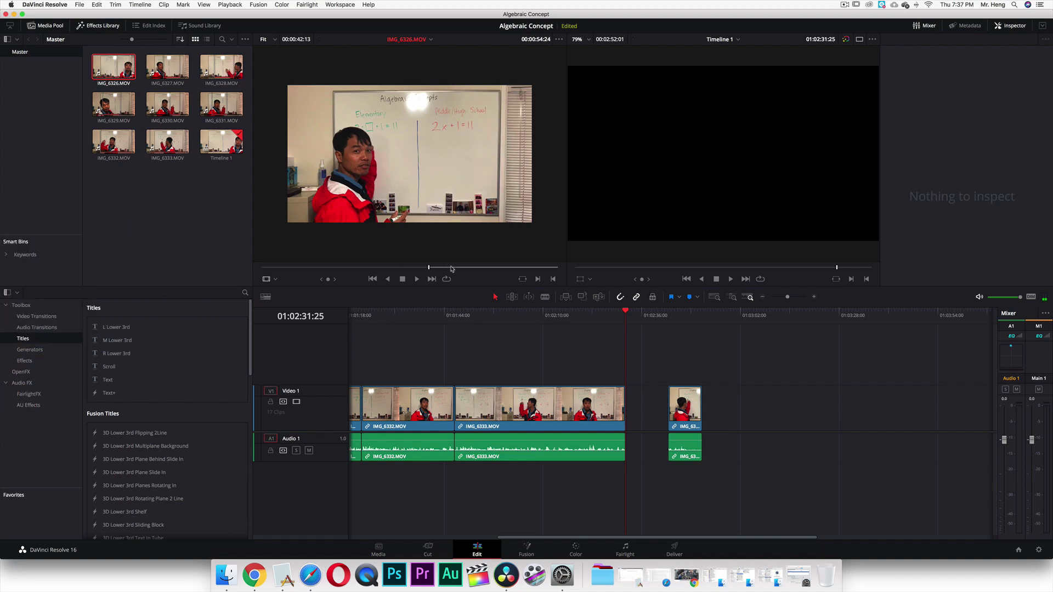
left_click(459, 268)
key("o")
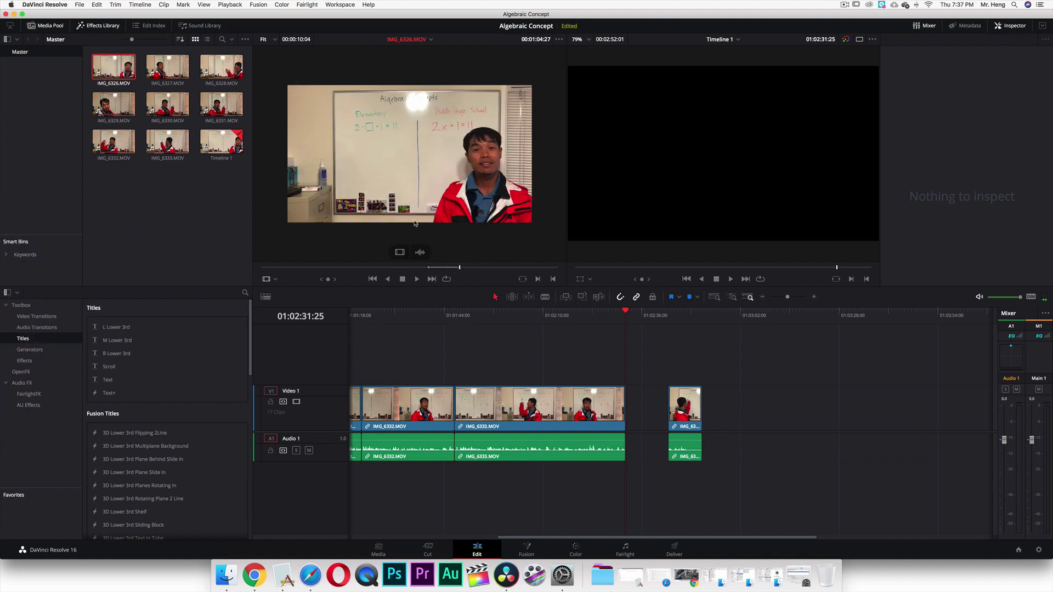
left_click_drag(415, 223, 722, 409)
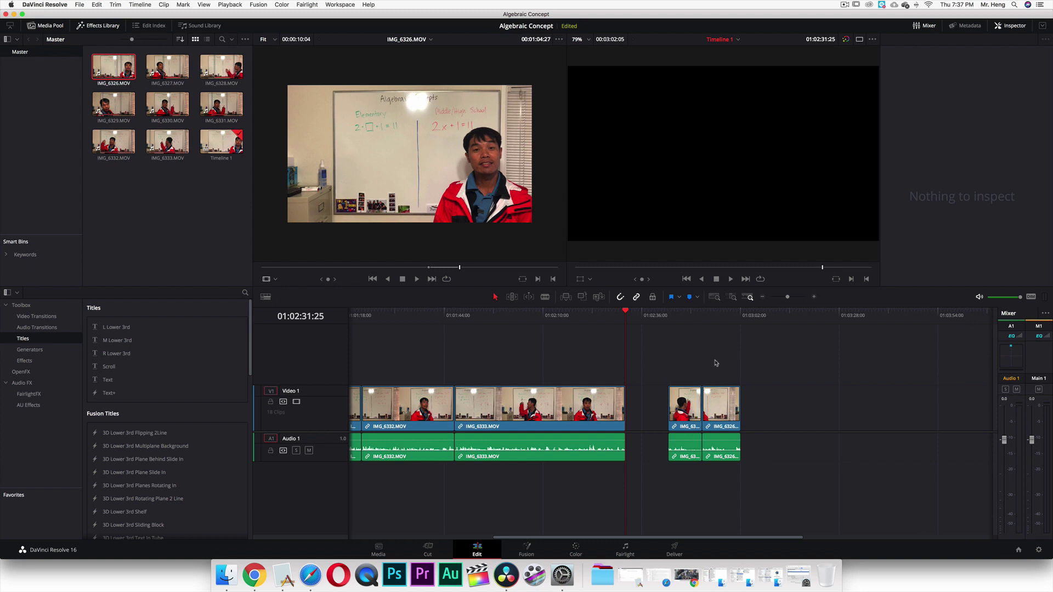
Step: Delete the two IMG_6326.MOV excerpts that sit beyond the gap at the end of the timeline, including their audio
scroll(702, 366, "right", 1)
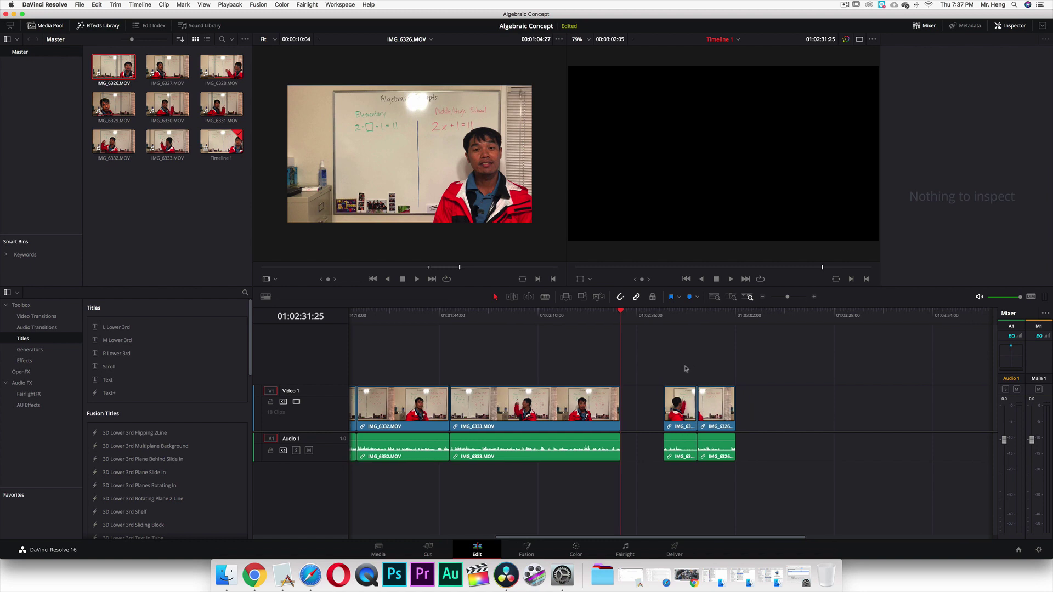
left_click_drag(665, 360, 722, 416)
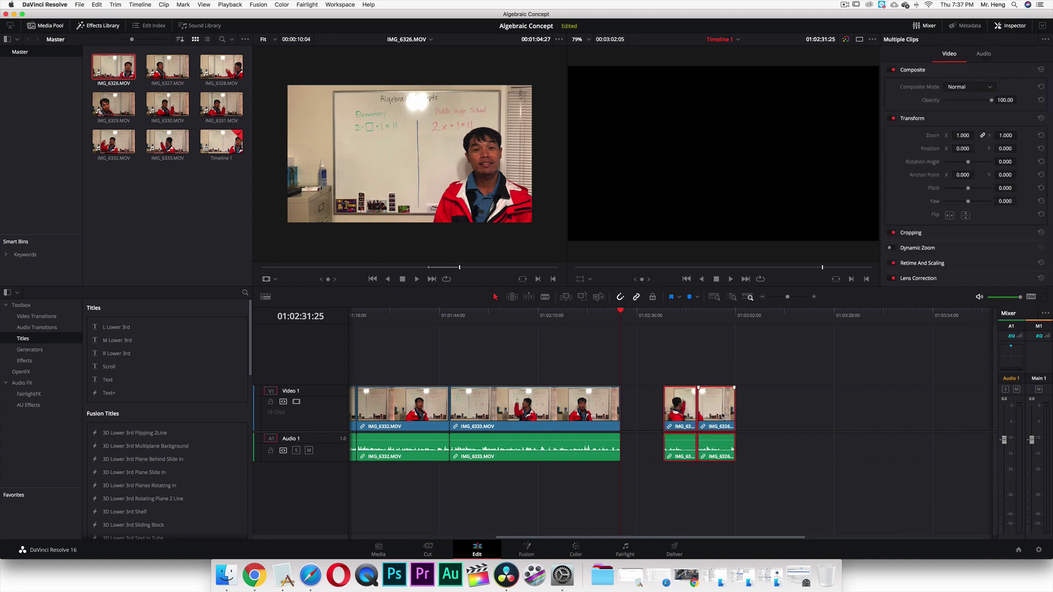
key("Delete")
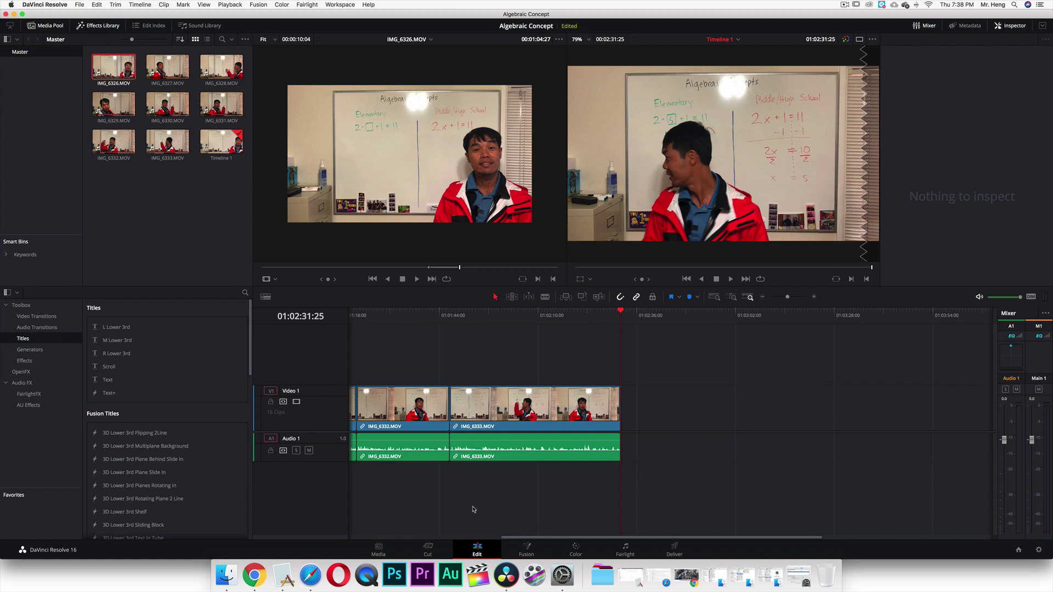
Step: Go to the Deliver page and set up the render with the YouTube 1080p preset and the MP4 format
left_click(378, 546)
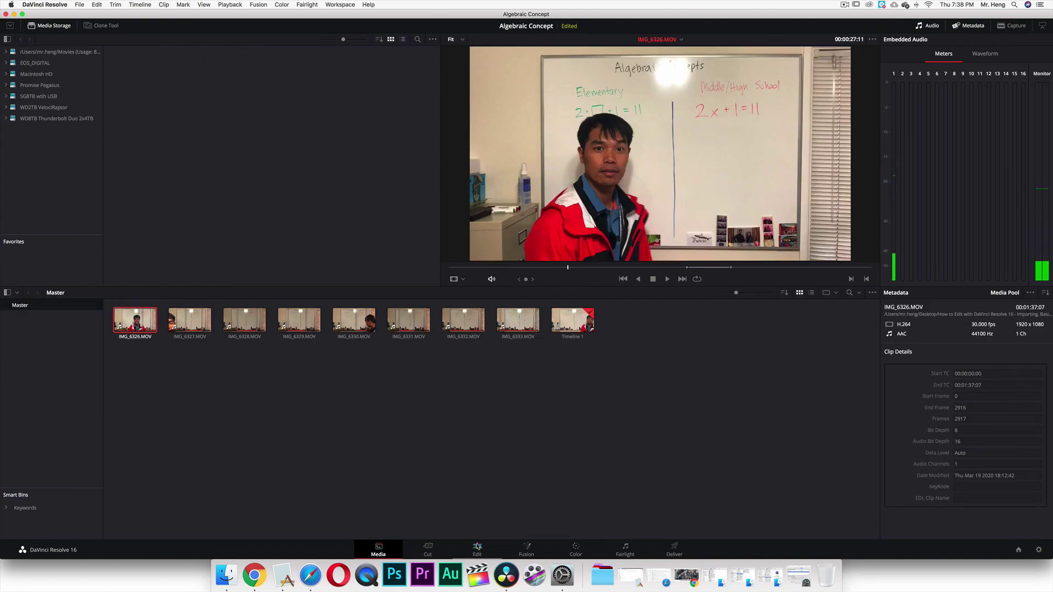
left_click(477, 548)
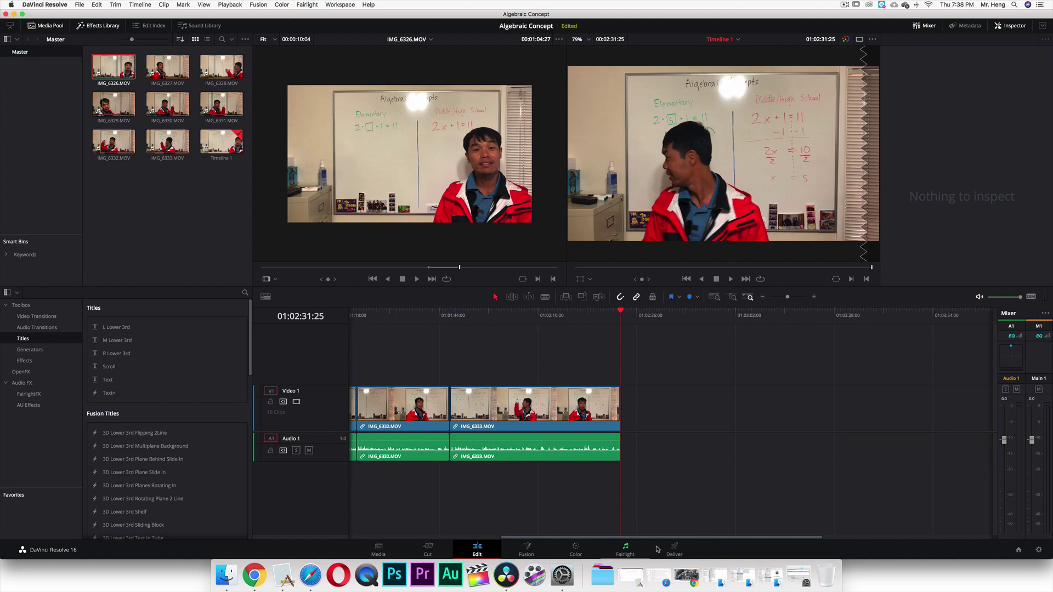
left_click(675, 549)
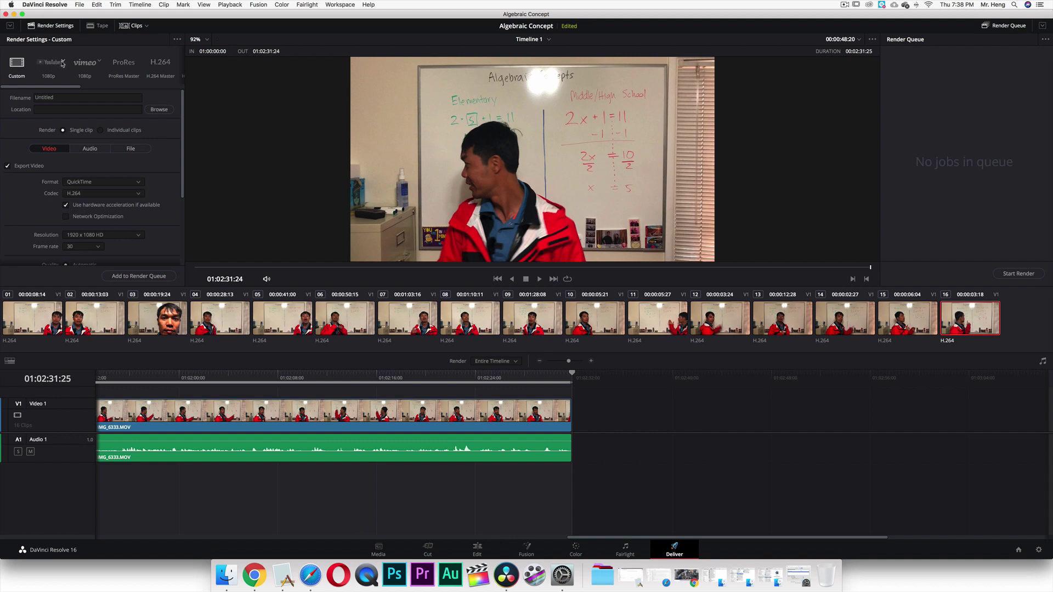
left_click(63, 62)
left_click(50, 84)
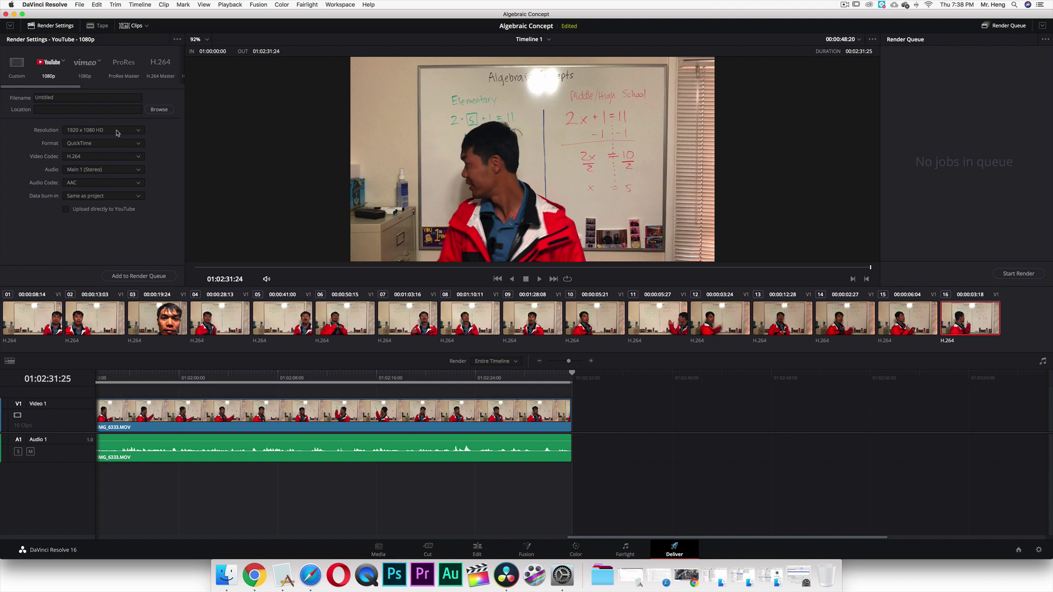
left_click(108, 145)
left_click(84, 157)
left_click(94, 145)
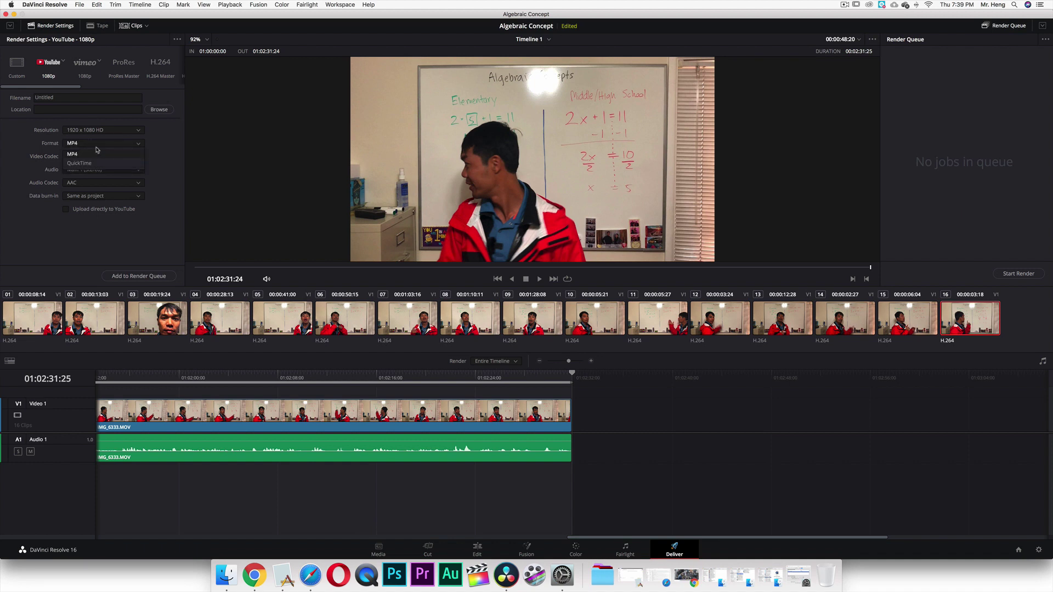
left_click(97, 155)
Step: Name the render file Algebraic Concept and set its location to the "How to Edit with DaVinci Resolve 16" tutorial folder on the Desktop
left_click_drag(58, 97, 28, 95)
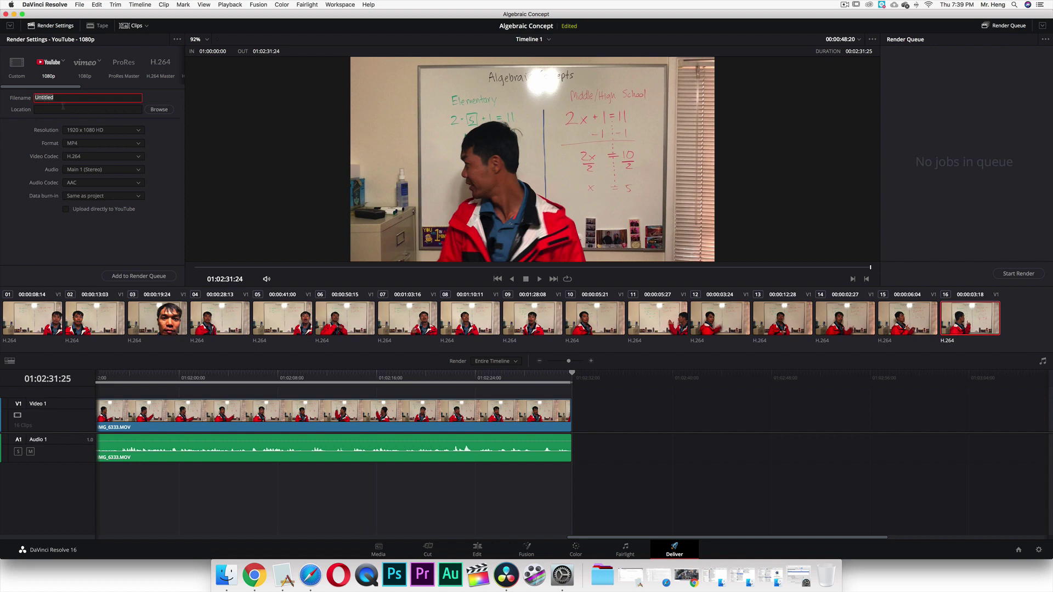
type("Alb")
left_click(159, 110)
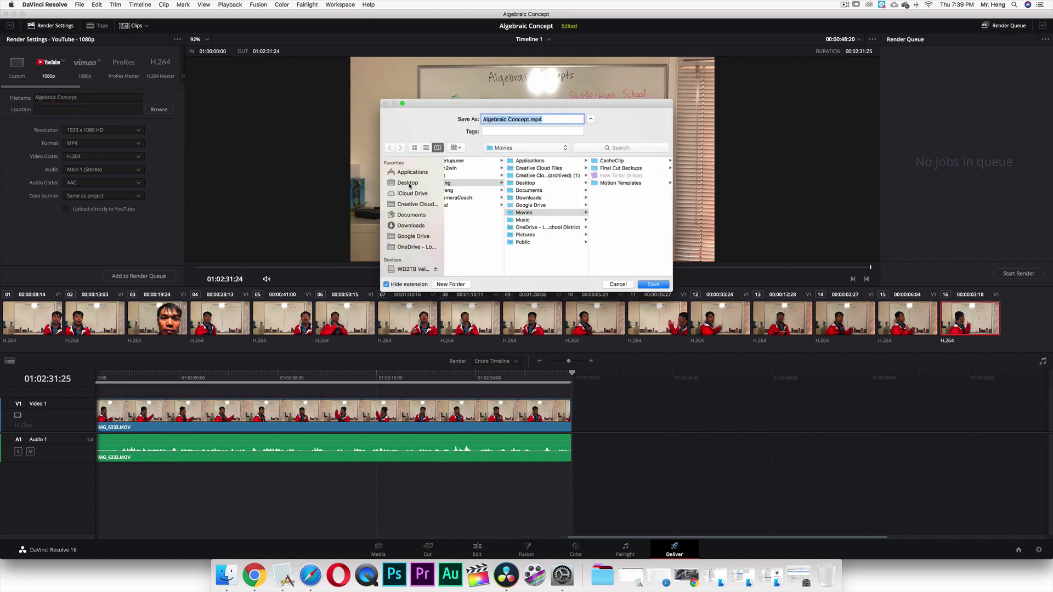
left_click(409, 183)
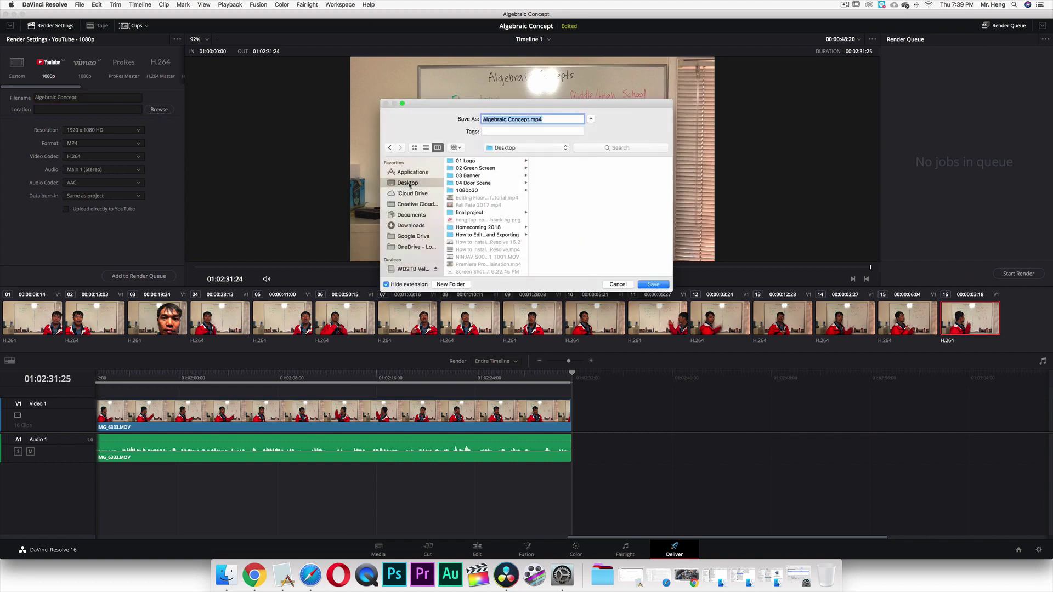
left_click(481, 236)
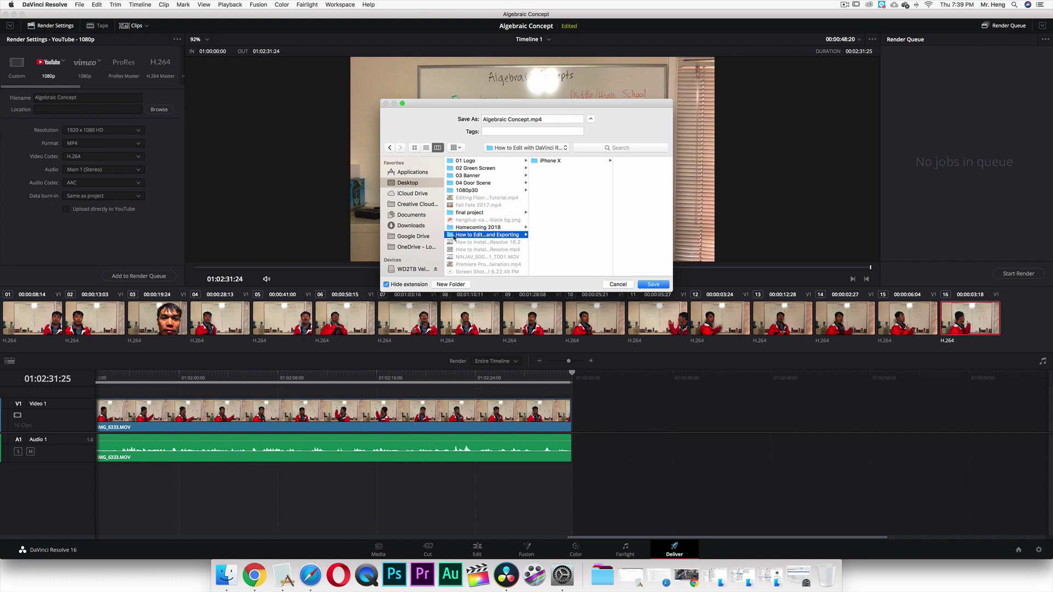
left_click(654, 285)
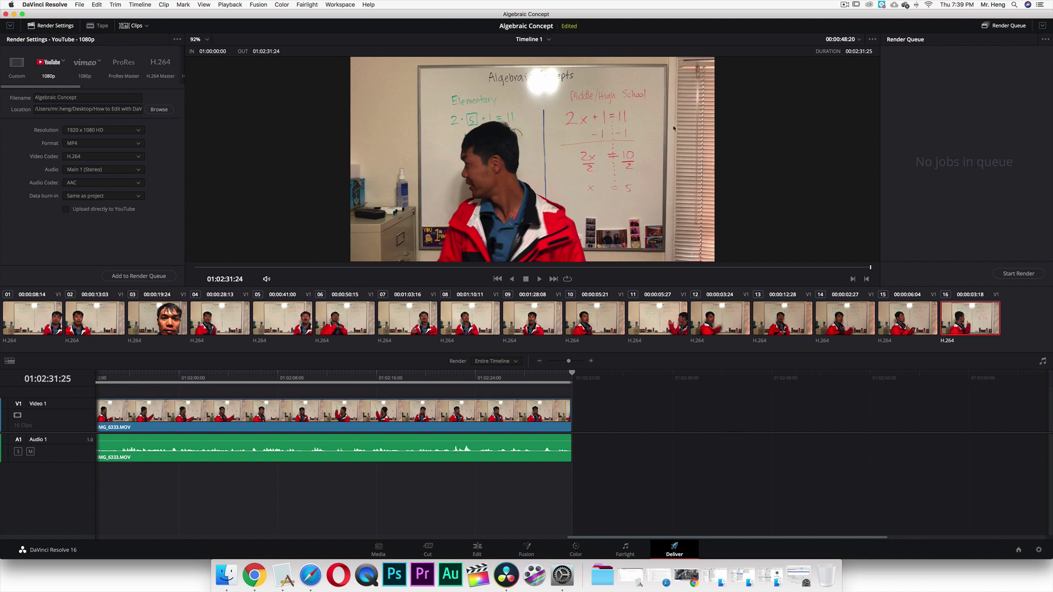
Step: Add the Algebraic Concept export to the render queue and start rendering it
left_click(130, 280)
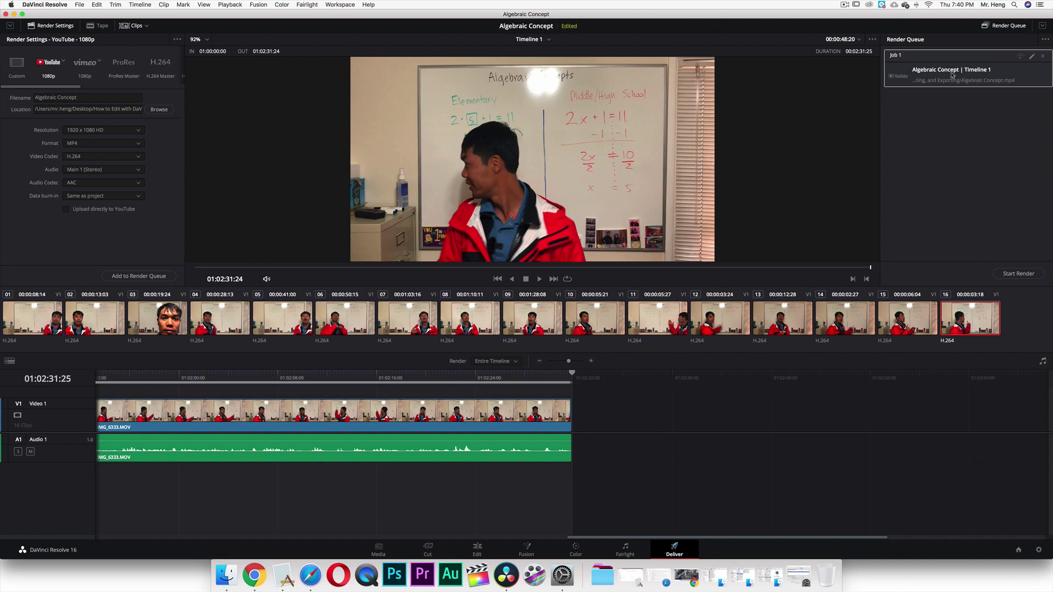
left_click(1017, 273)
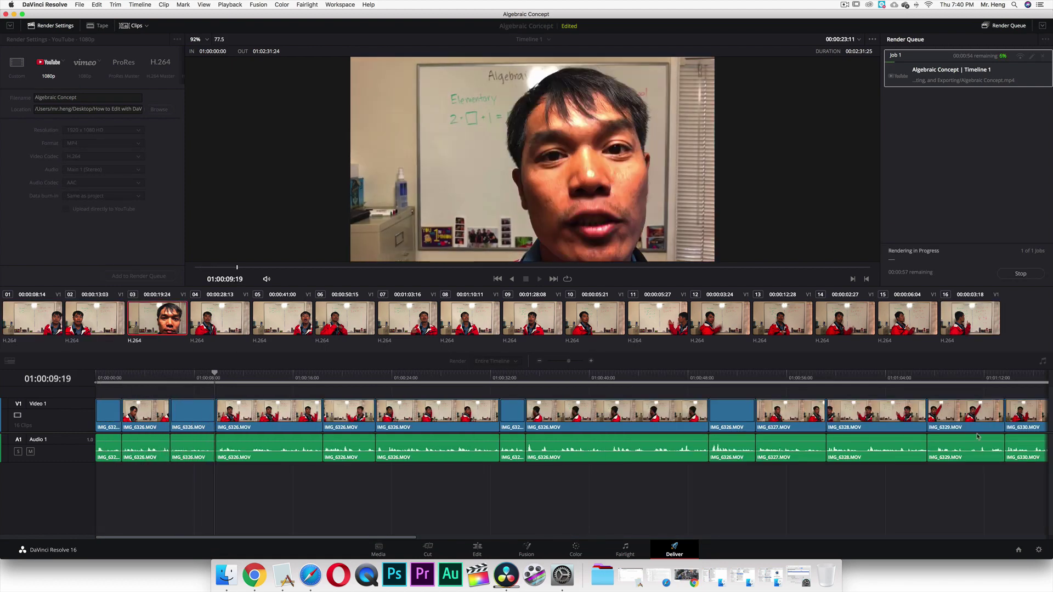
Step: Switch to Finder and open the Desktop folder "How to Edit with DaVinci Resolve 16 - Importing, Basic Editing, and Exporting"
left_click(226, 575)
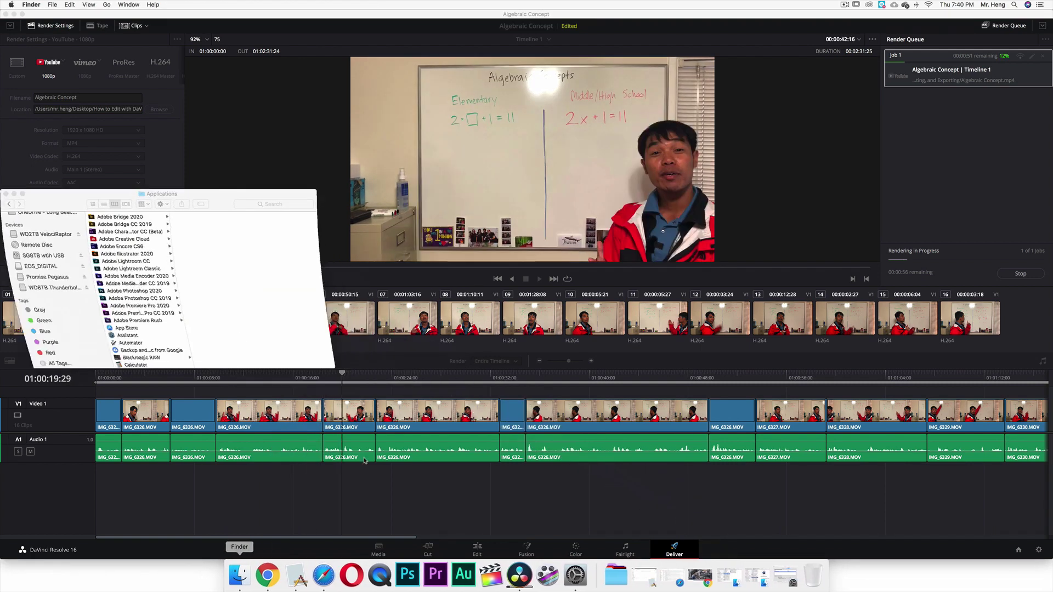
left_click(735, 574)
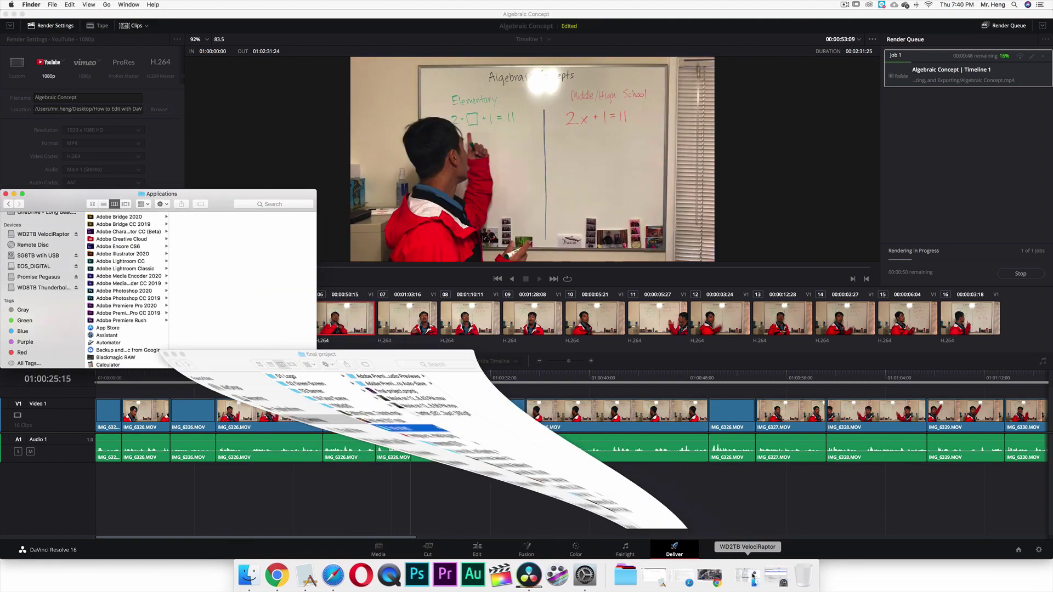
left_click(747, 575)
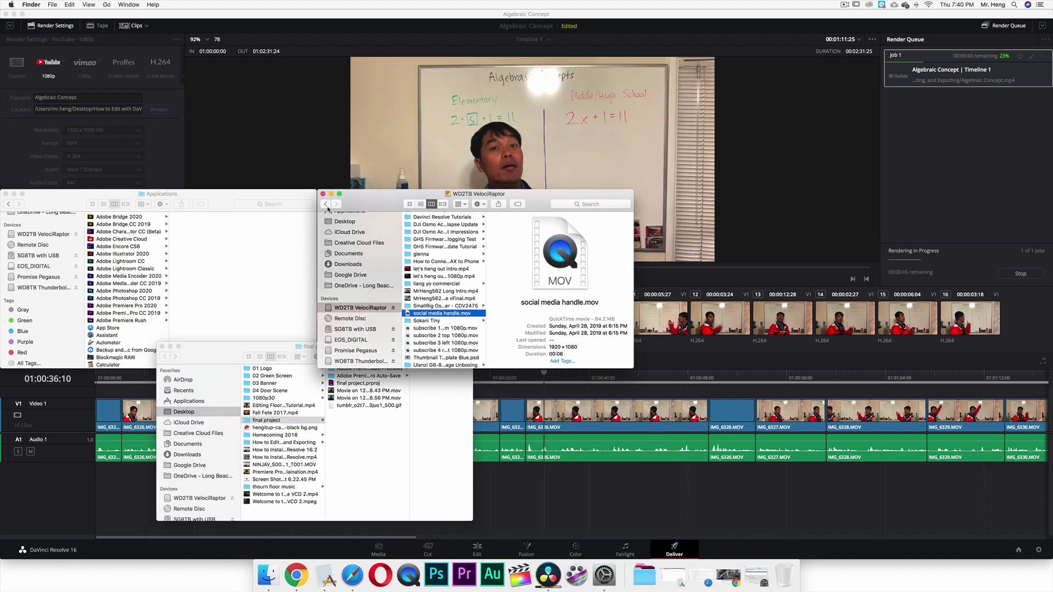
left_click(331, 194)
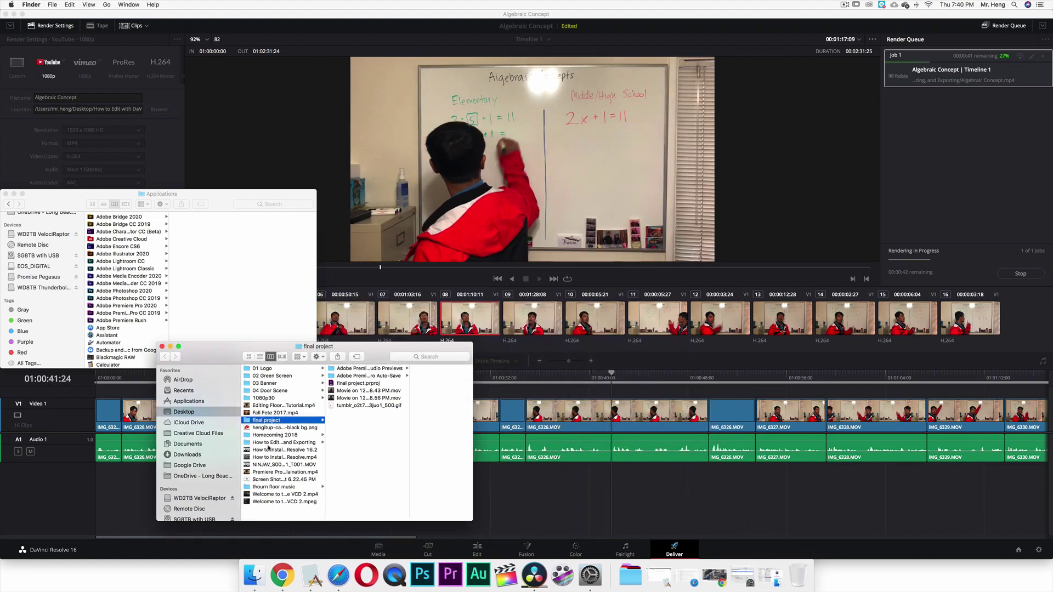
left_click_drag(326, 456, 373, 456)
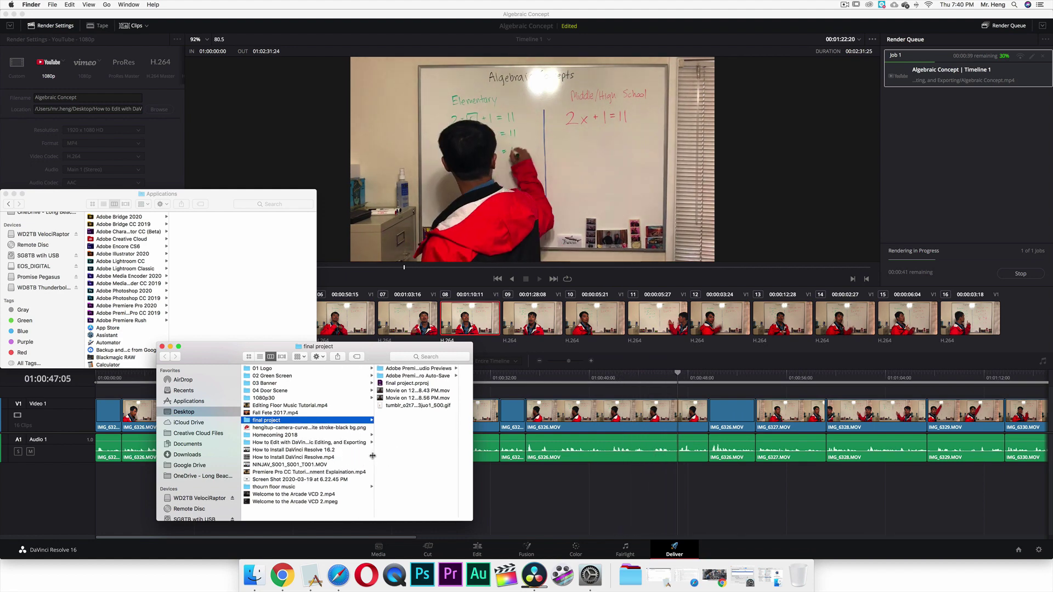
left_click(351, 442)
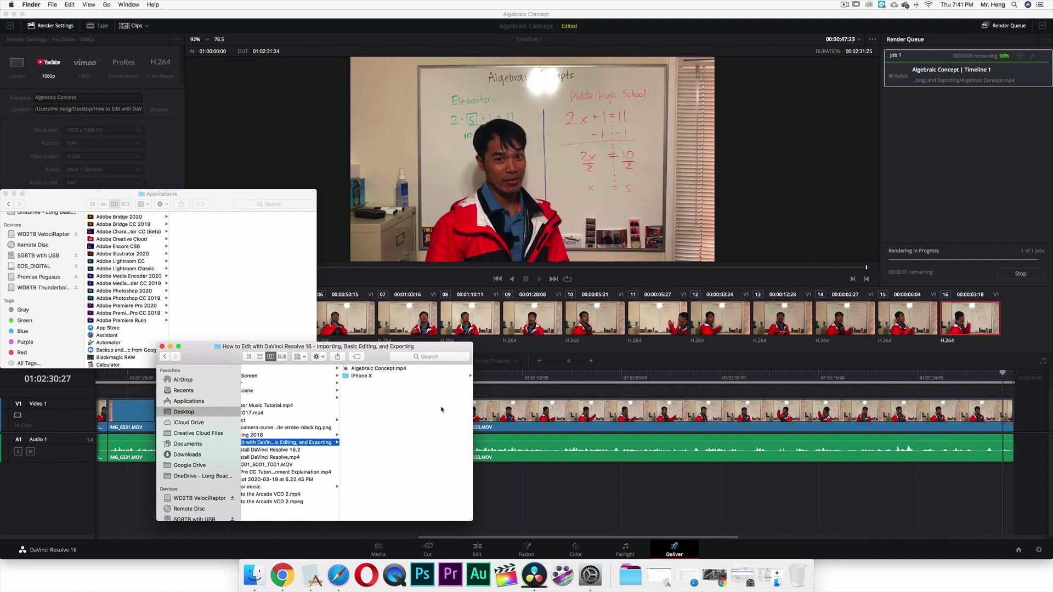
Step: Preview the exported Algebraic Concept video, checking its start, an early part and its end, and close the preview
left_click(364, 370)
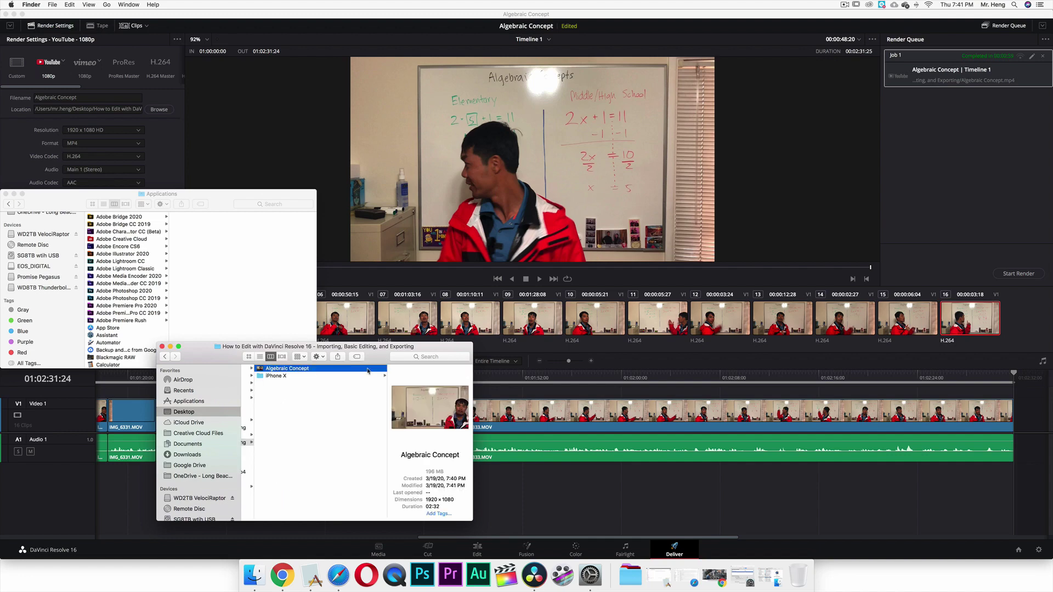
key("space")
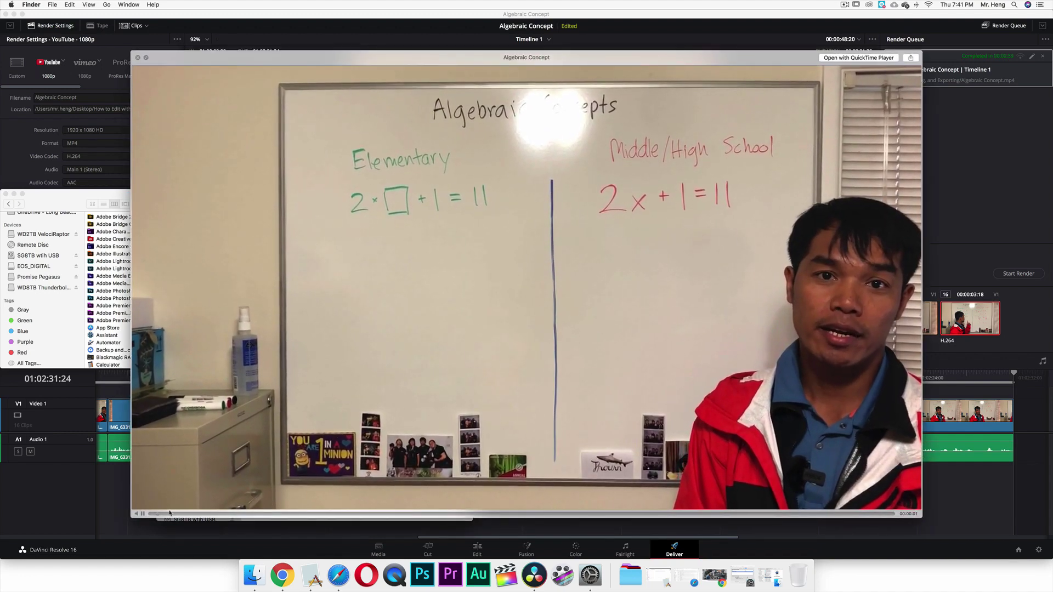
left_click(326, 514)
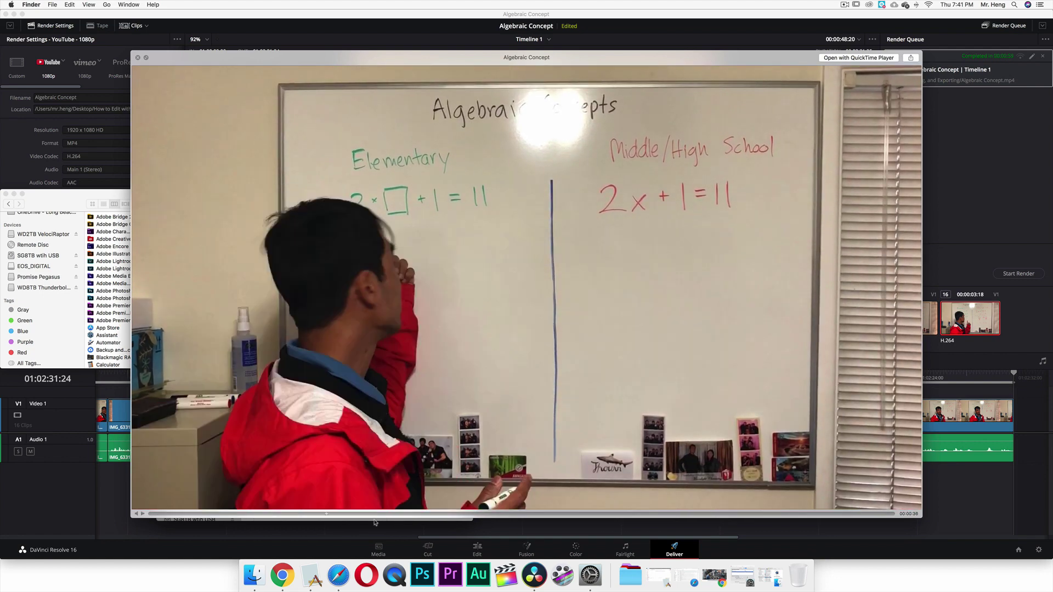
left_click(868, 529)
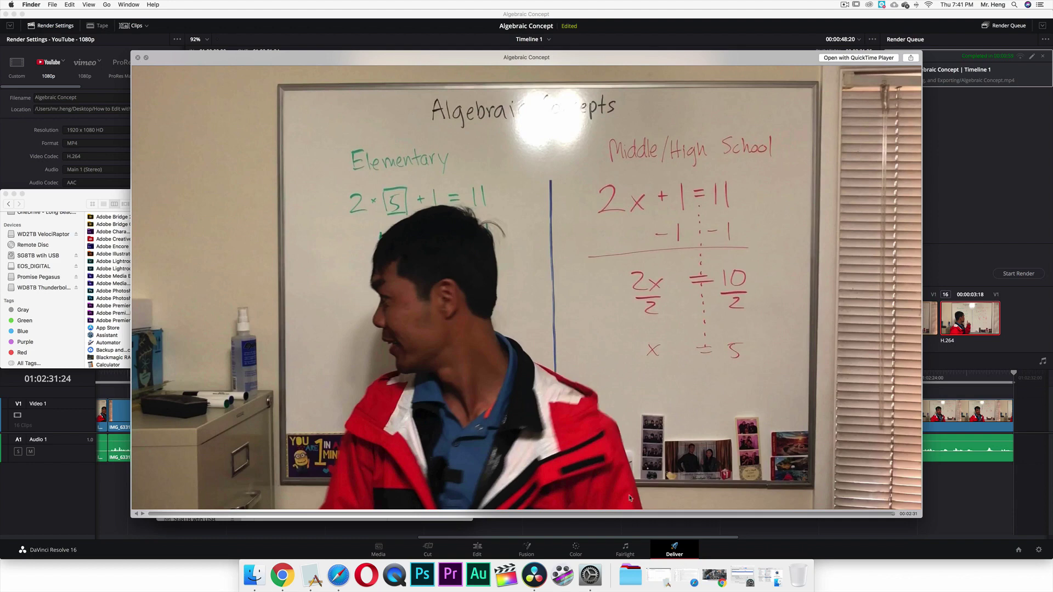
left_click(138, 58)
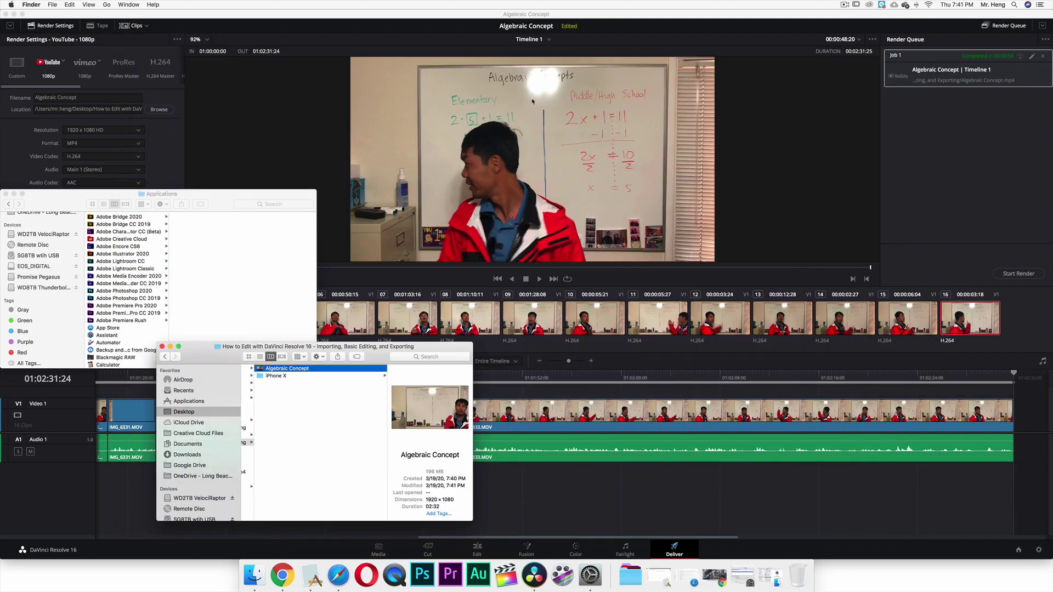